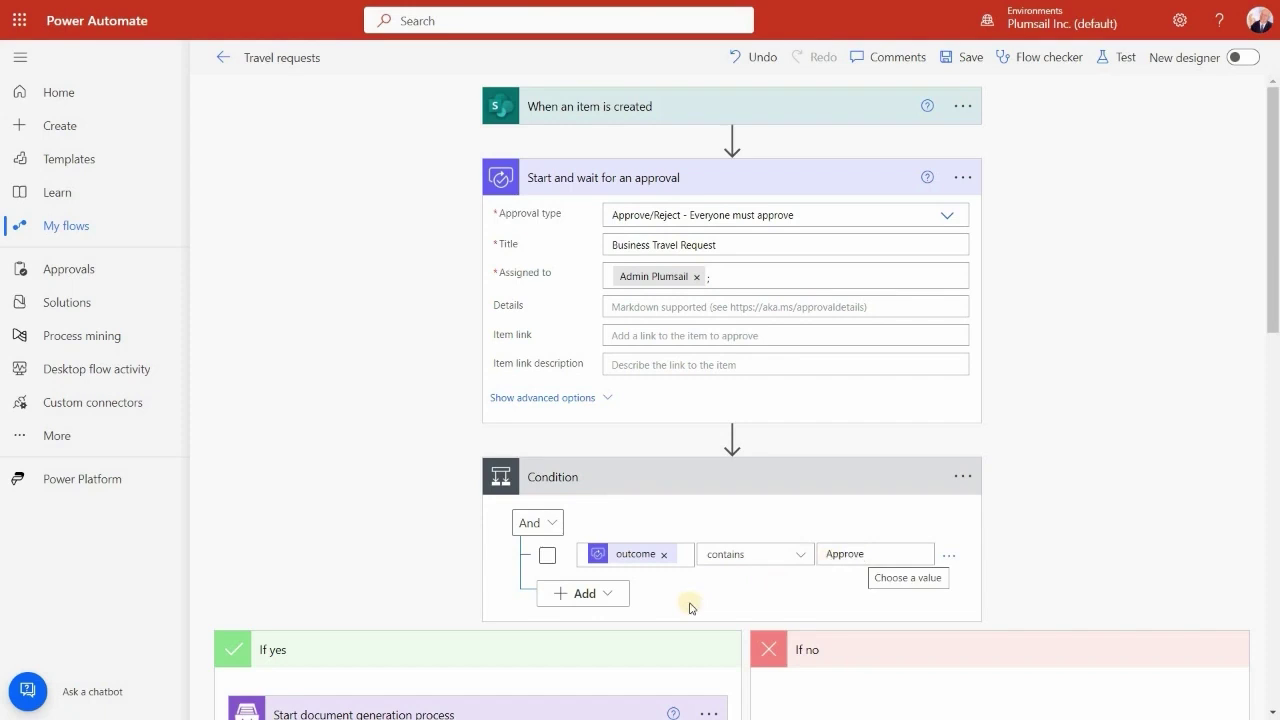
Step: Examine the travel approval flow and, in Plumsail Documents, the Travel Request template's output and watermark settings
{"action": "scroll", "coordinate": [690, 600], "scroll_direction": "down", "scroll_amount": 3}
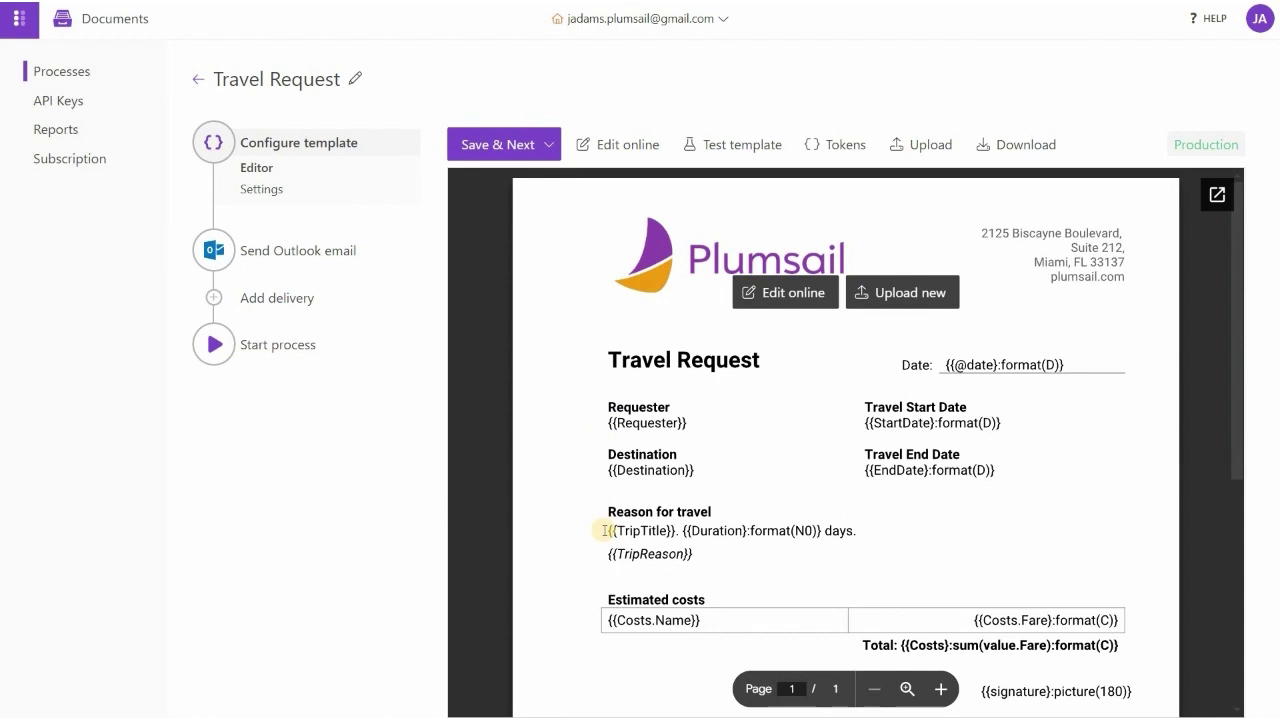
{"action": "left_click", "coordinate": [280, 195]}
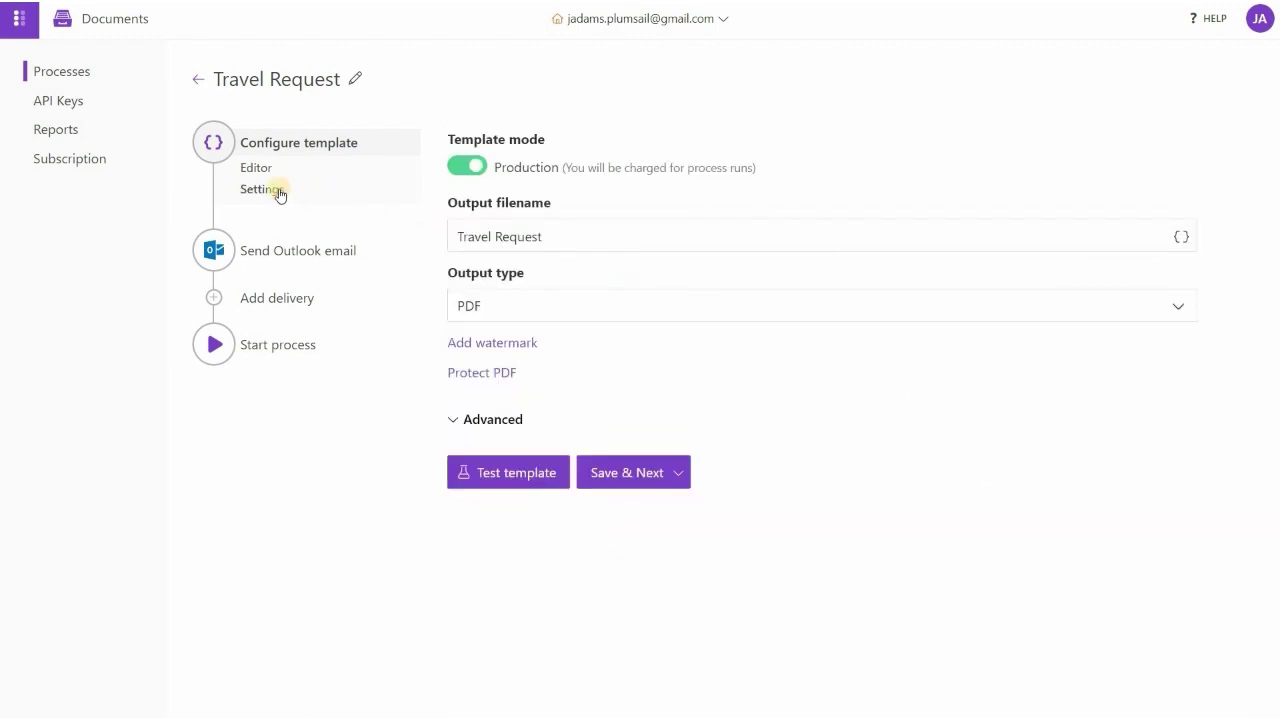
{"action": "left_click", "coordinate": [480, 342]}
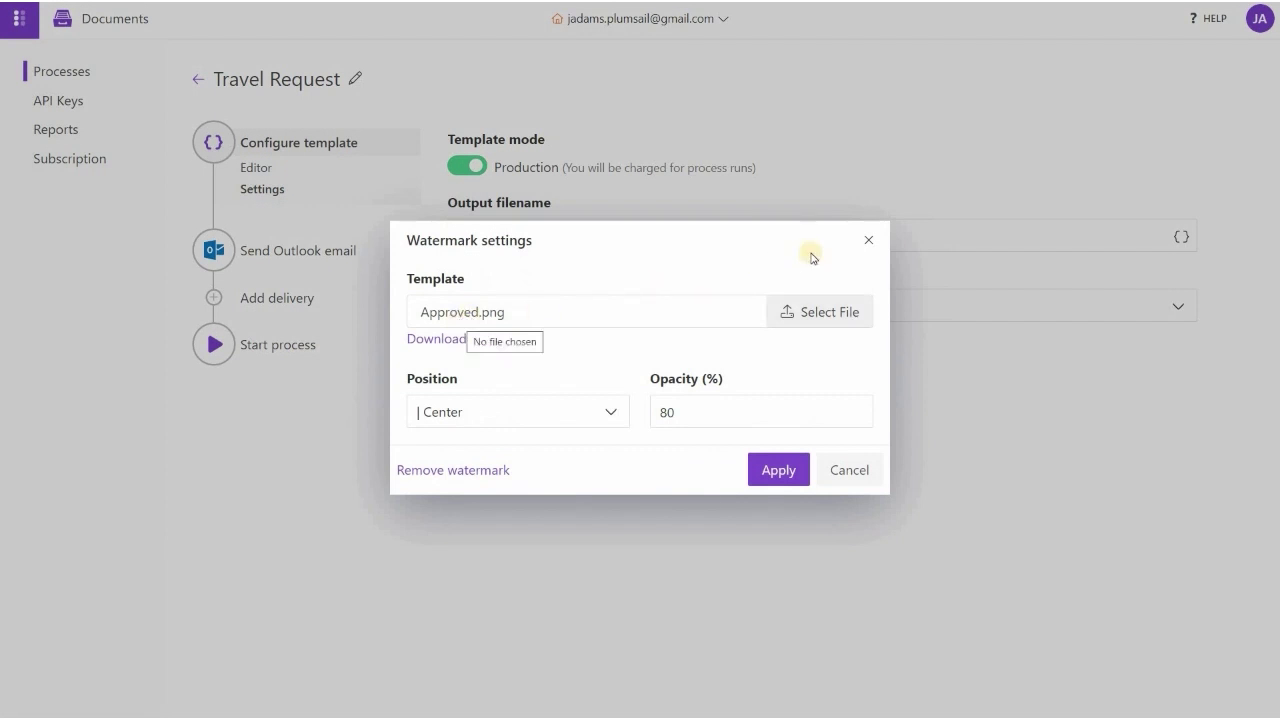
{"action": "left_click", "coordinate": [868, 240]}
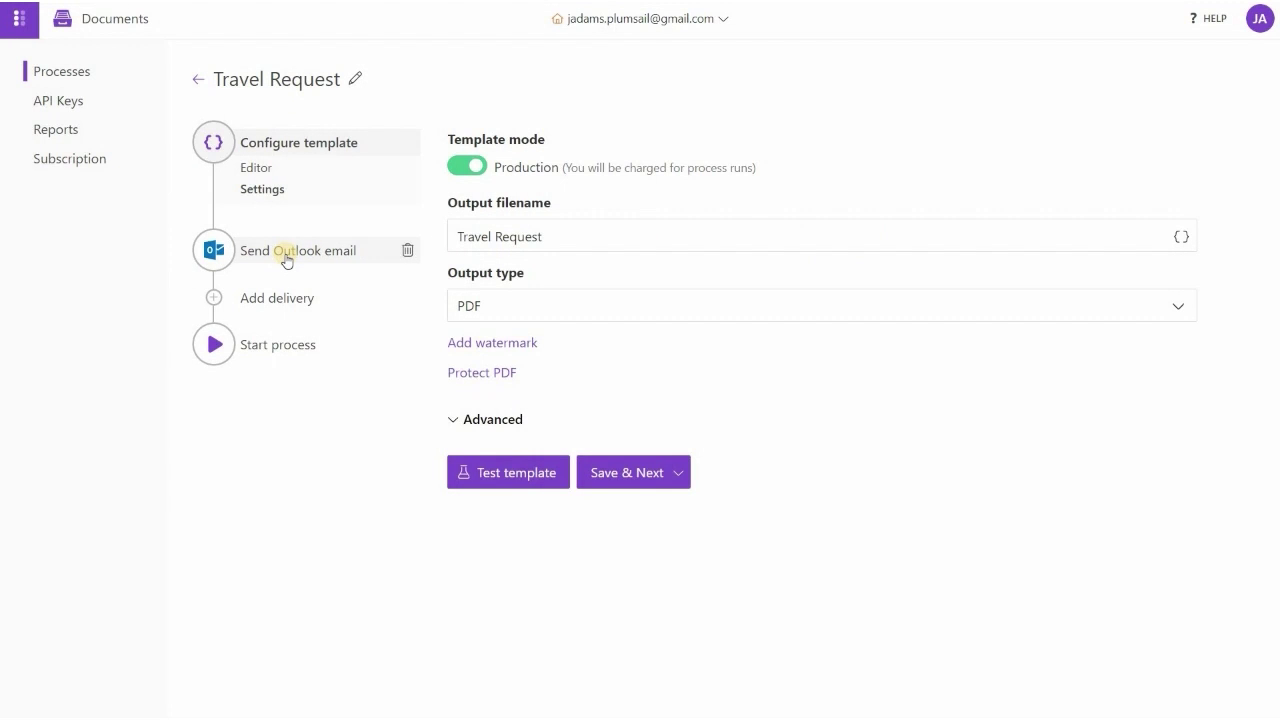
Step: Browse the delivery options available for the Travel Request process and view its start options
{"action": "left_click", "coordinate": [278, 297]}
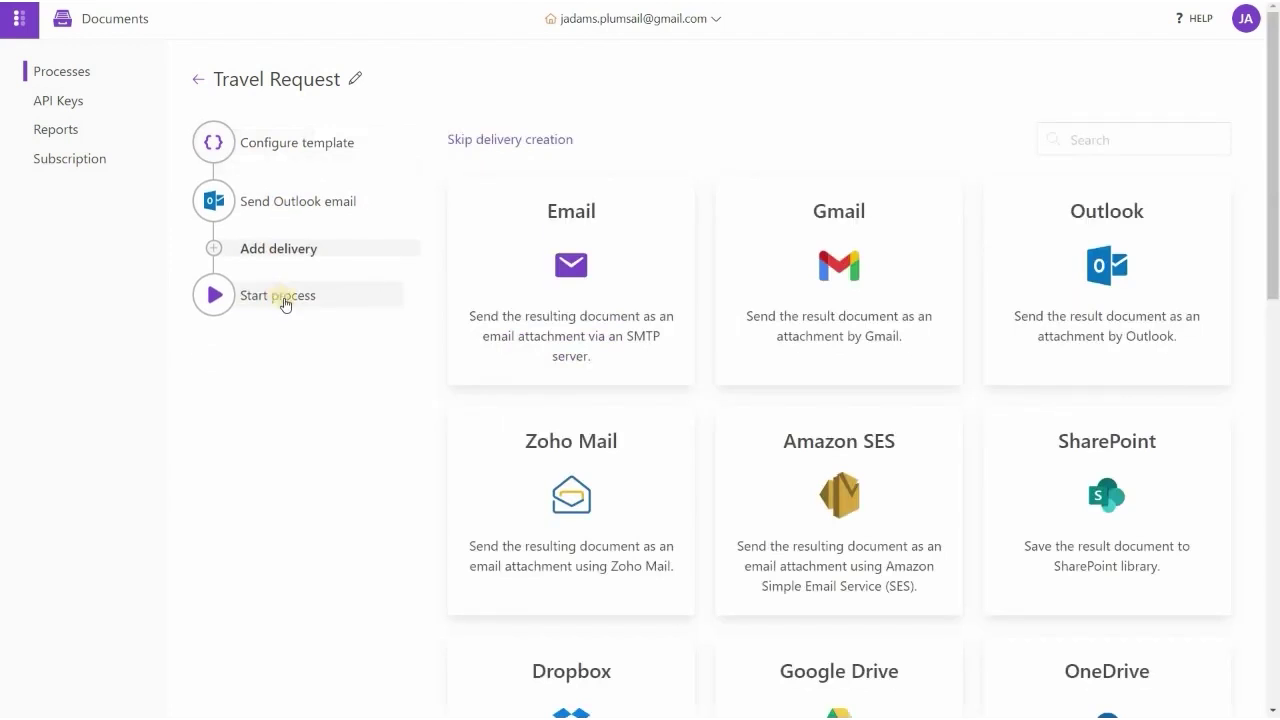
{"action": "scroll", "coordinate": [425, 348], "scroll_direction": "down", "scroll_amount": 5}
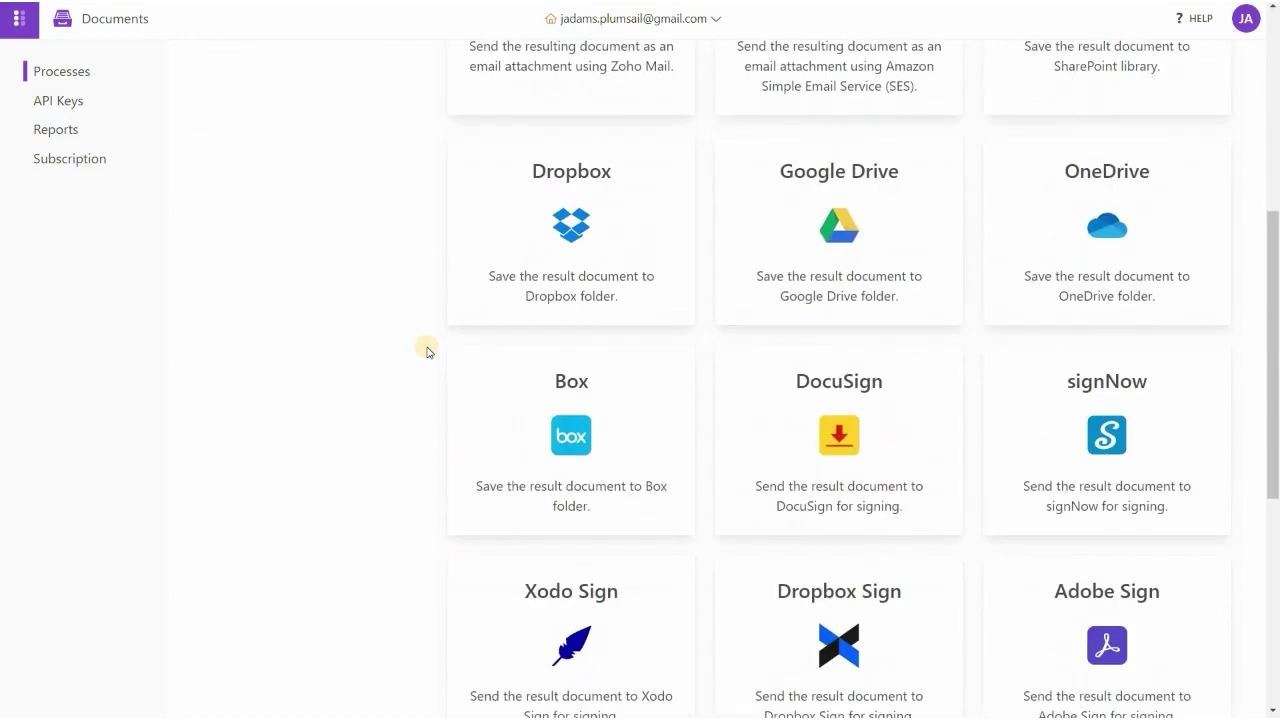
{"action": "scroll", "coordinate": [427, 350], "scroll_direction": "up", "scroll_amount": 5}
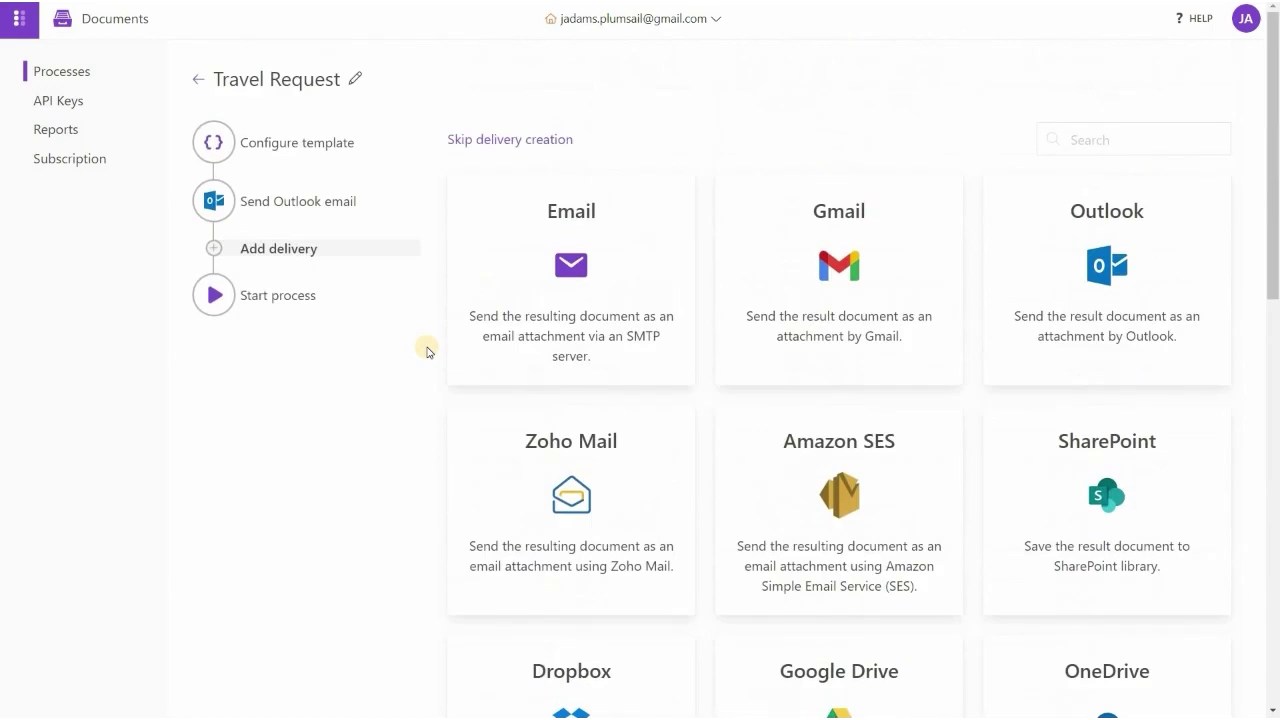
{"action": "left_click", "coordinate": [266, 299]}
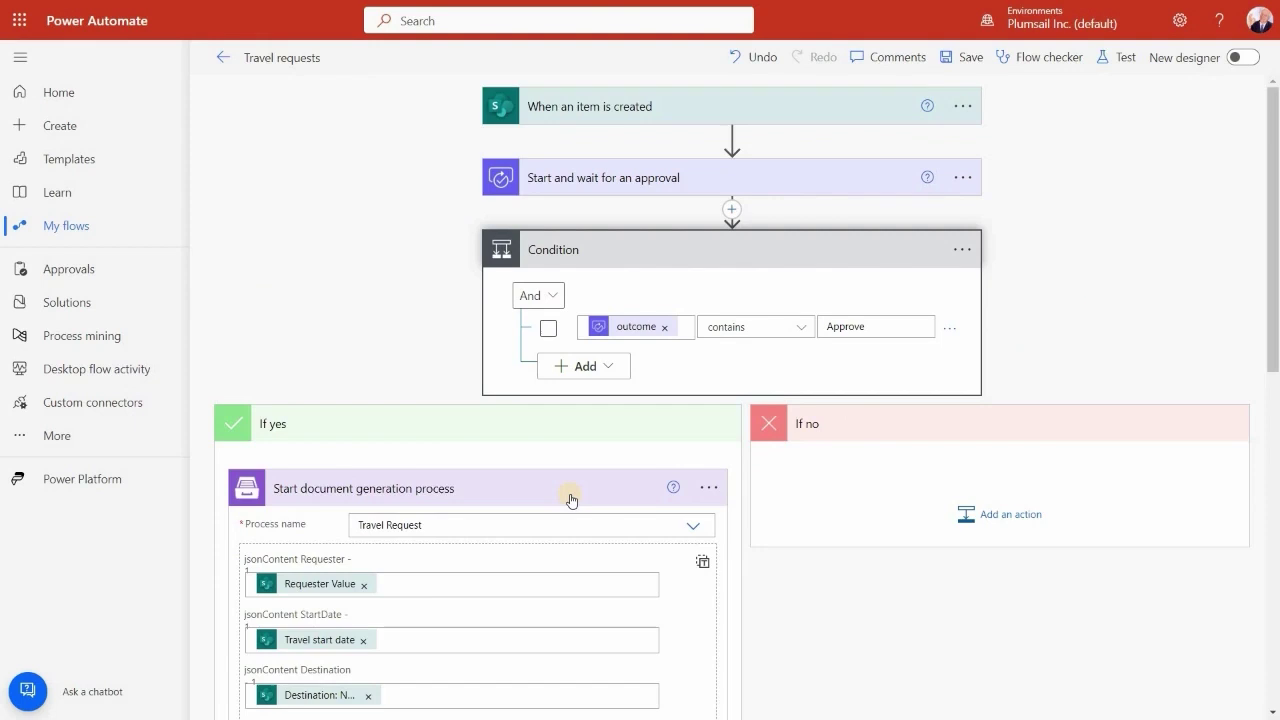
Step: Back in Power Automate, review the field mappings of the Start document generation process action and collapse it
{"action": "scroll", "coordinate": [571, 500], "scroll_direction": "down", "scroll_amount": 4}
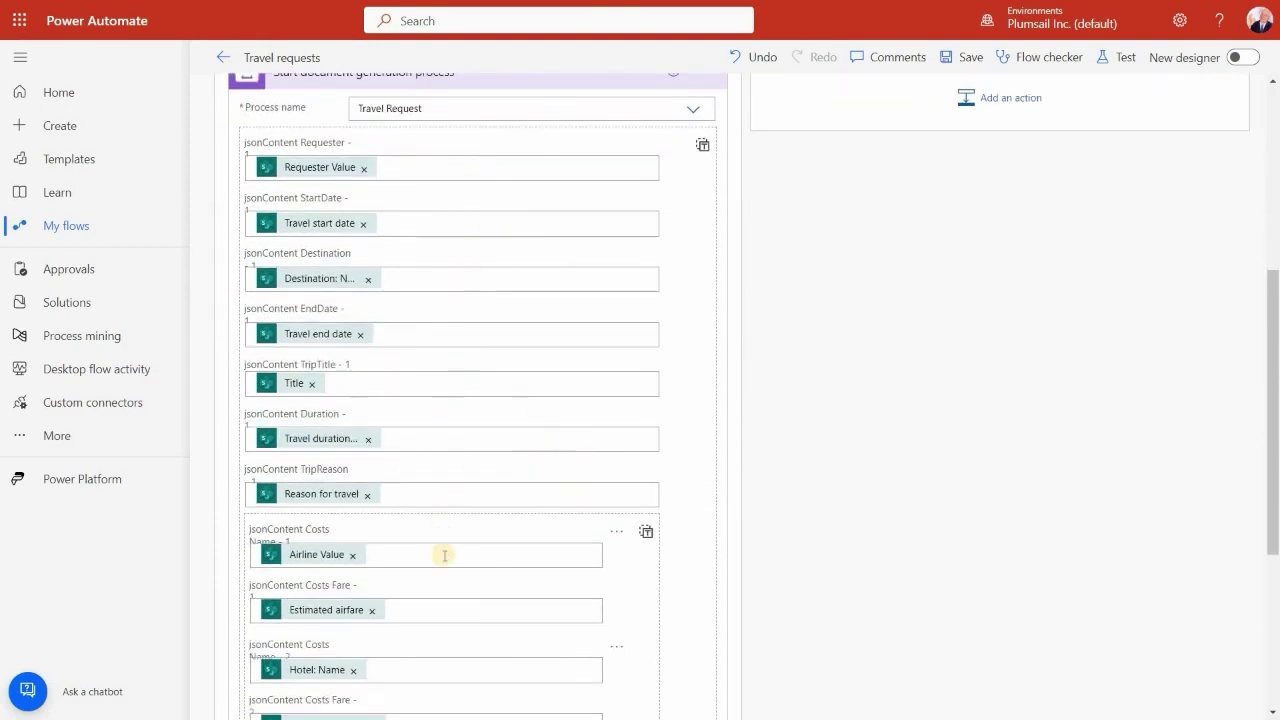
{"action": "scroll", "coordinate": [444, 555], "scroll_direction": "up", "scroll_amount": 1}
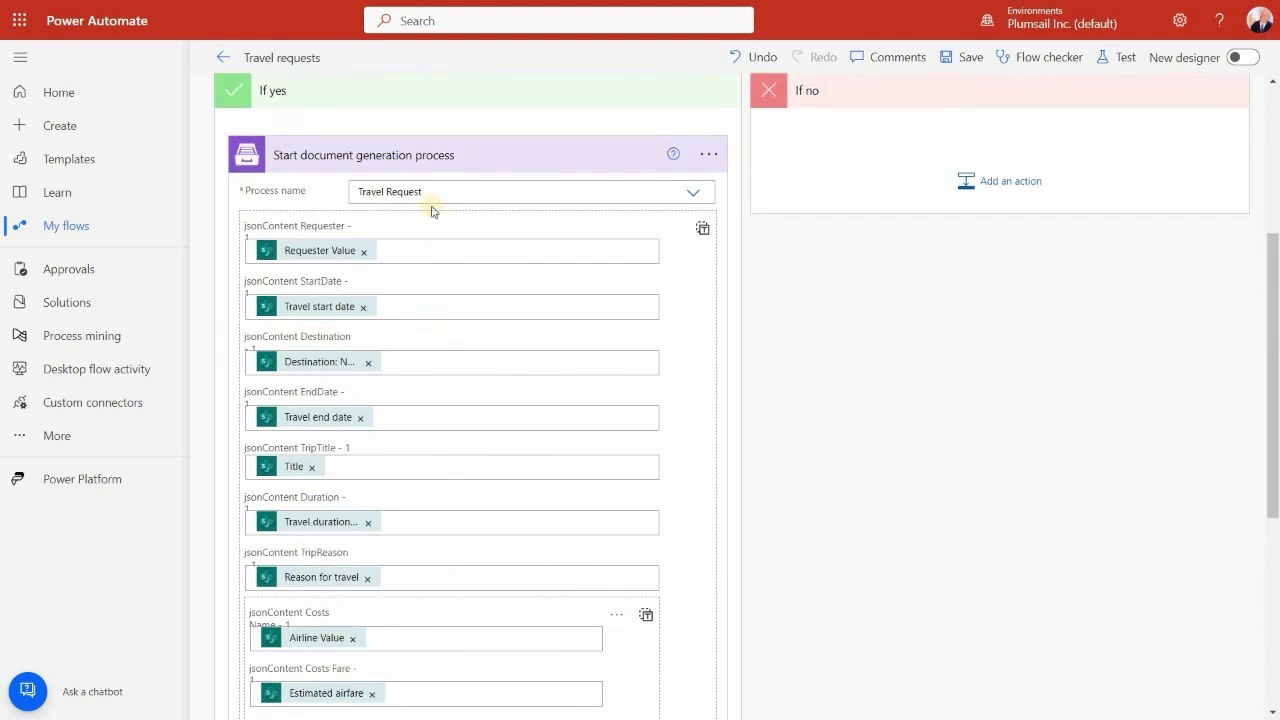
{"action": "left_click", "coordinate": [432, 162]}
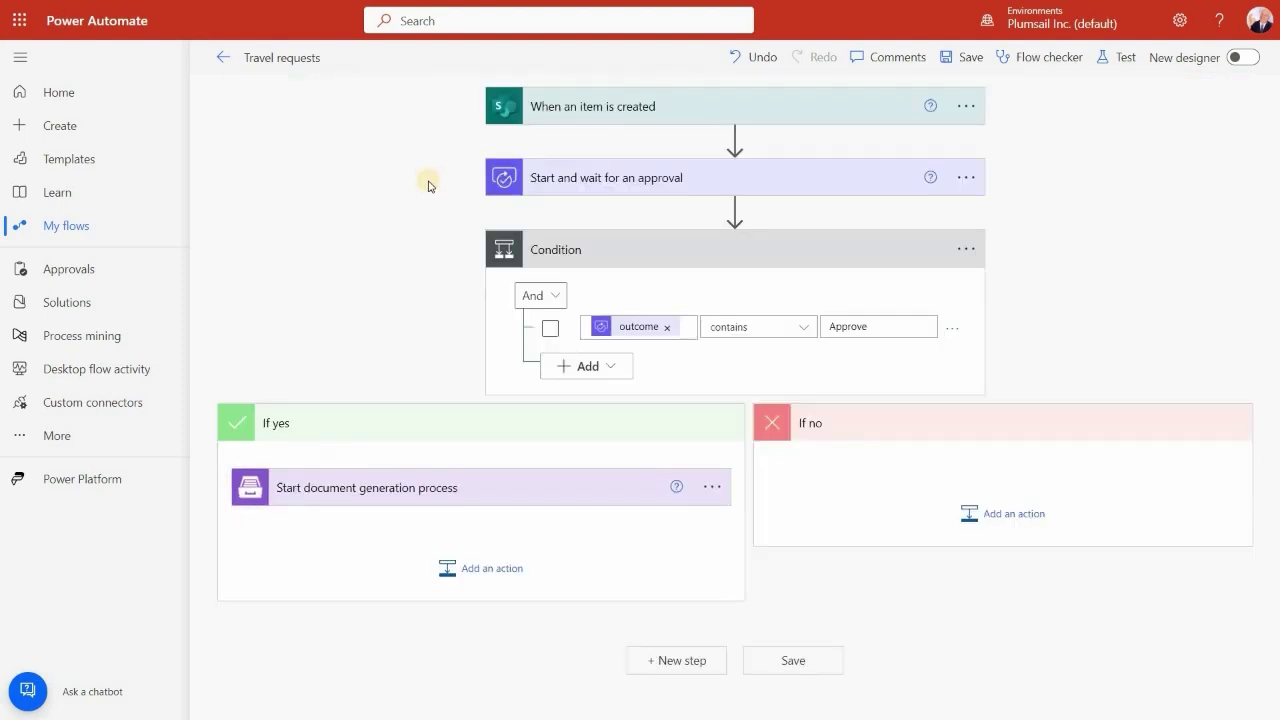
Step: Start a new action in the If yes branch, search for Plumsail, and browse the Plumsail Documents actions
{"action": "left_click", "coordinate": [450, 565]}
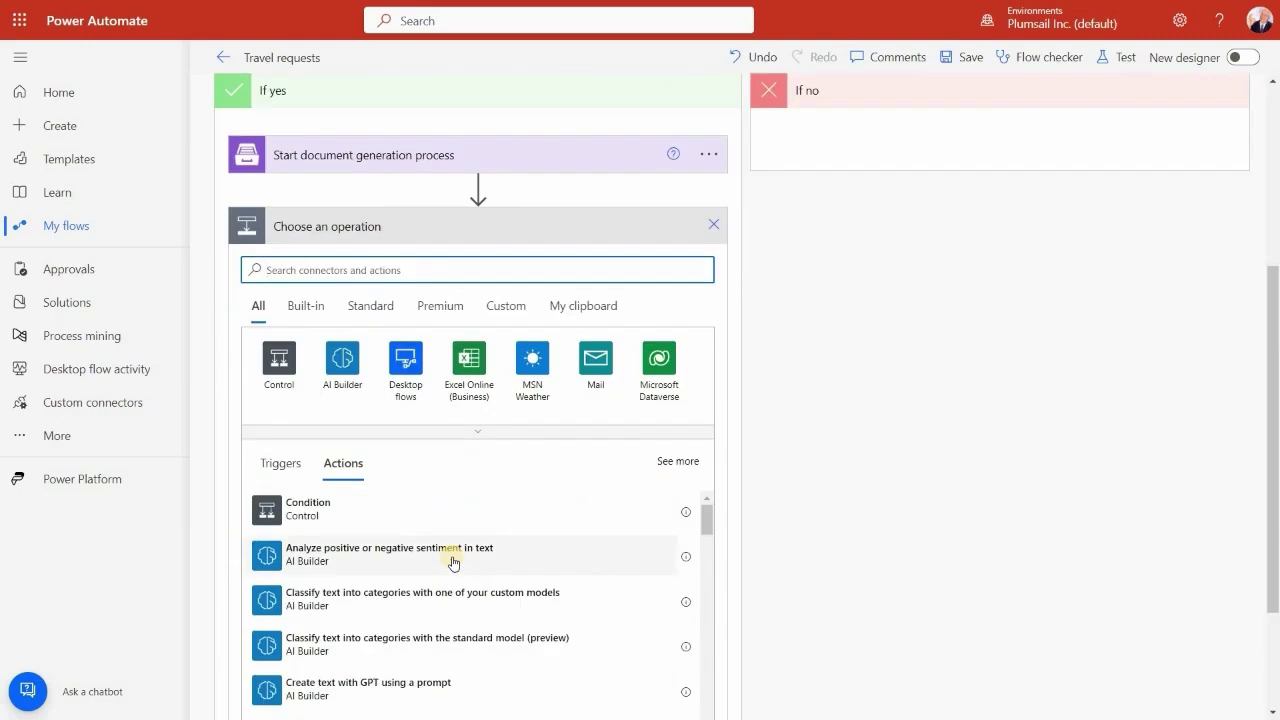
{"action": "type", "text": "Plumsail"}
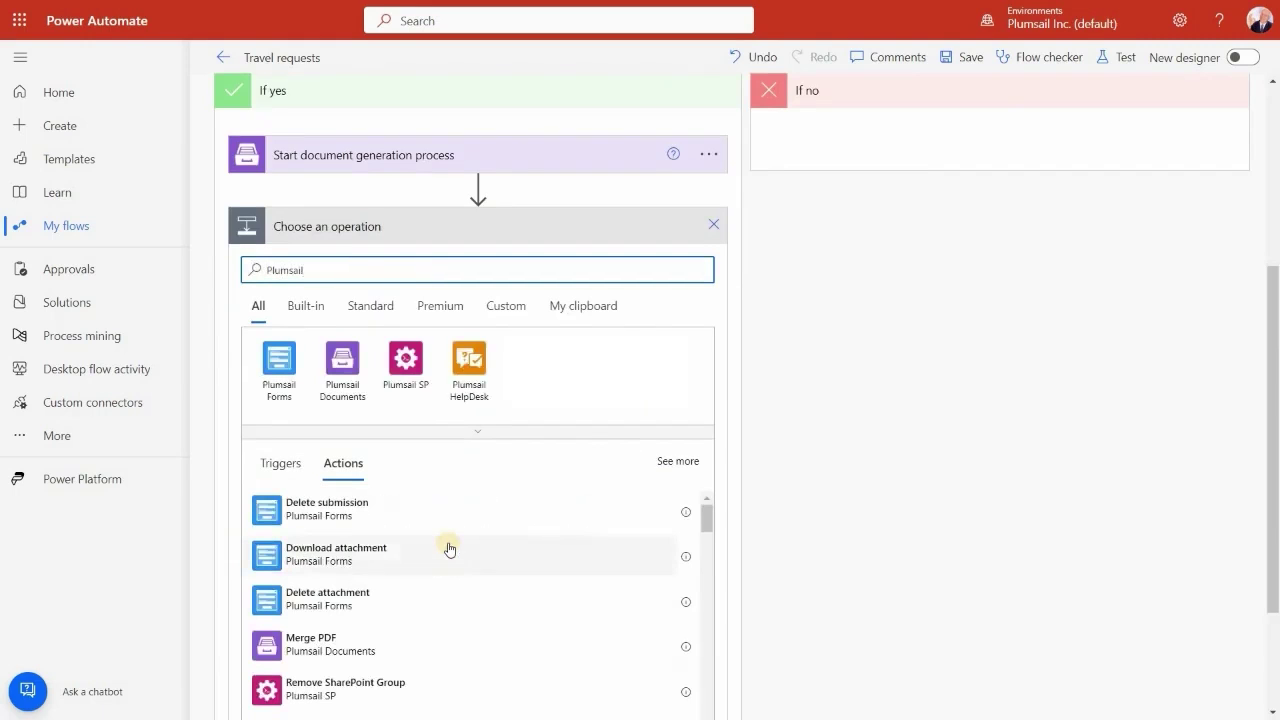
{"action": "left_click", "coordinate": [357, 395]}
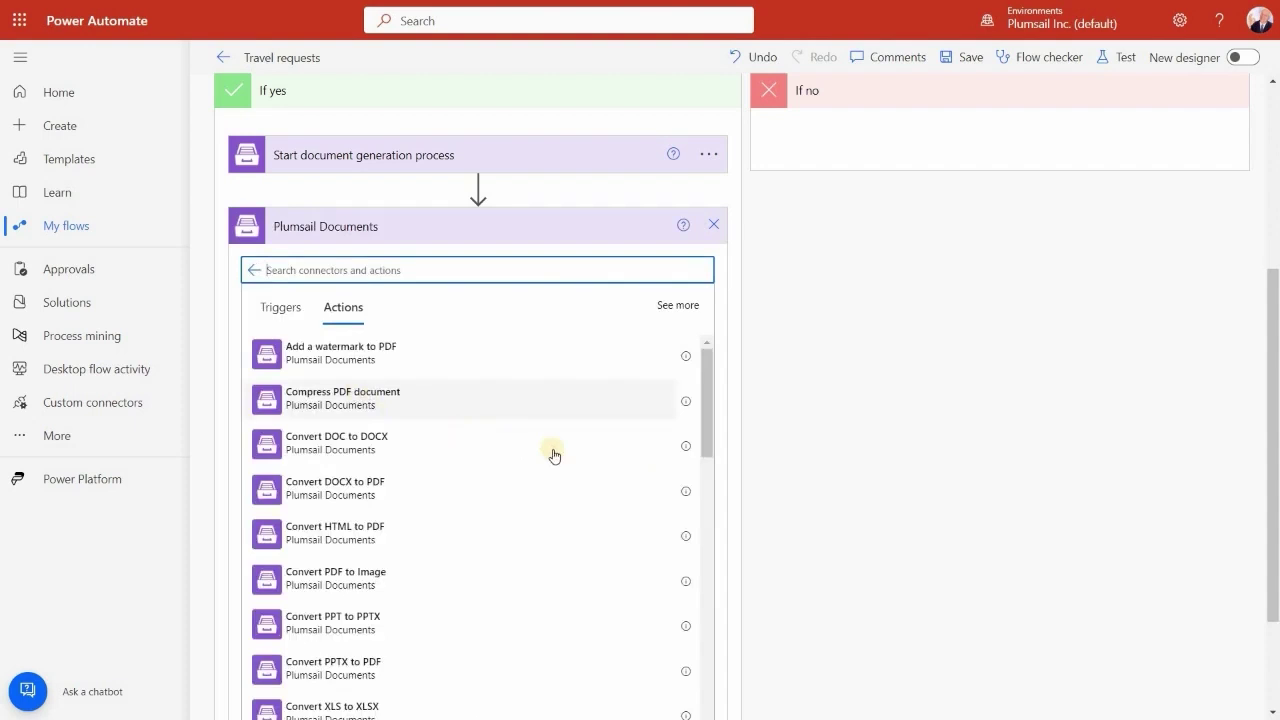
{"action": "scroll", "coordinate": [554, 455], "scroll_direction": "down", "scroll_amount": 2}
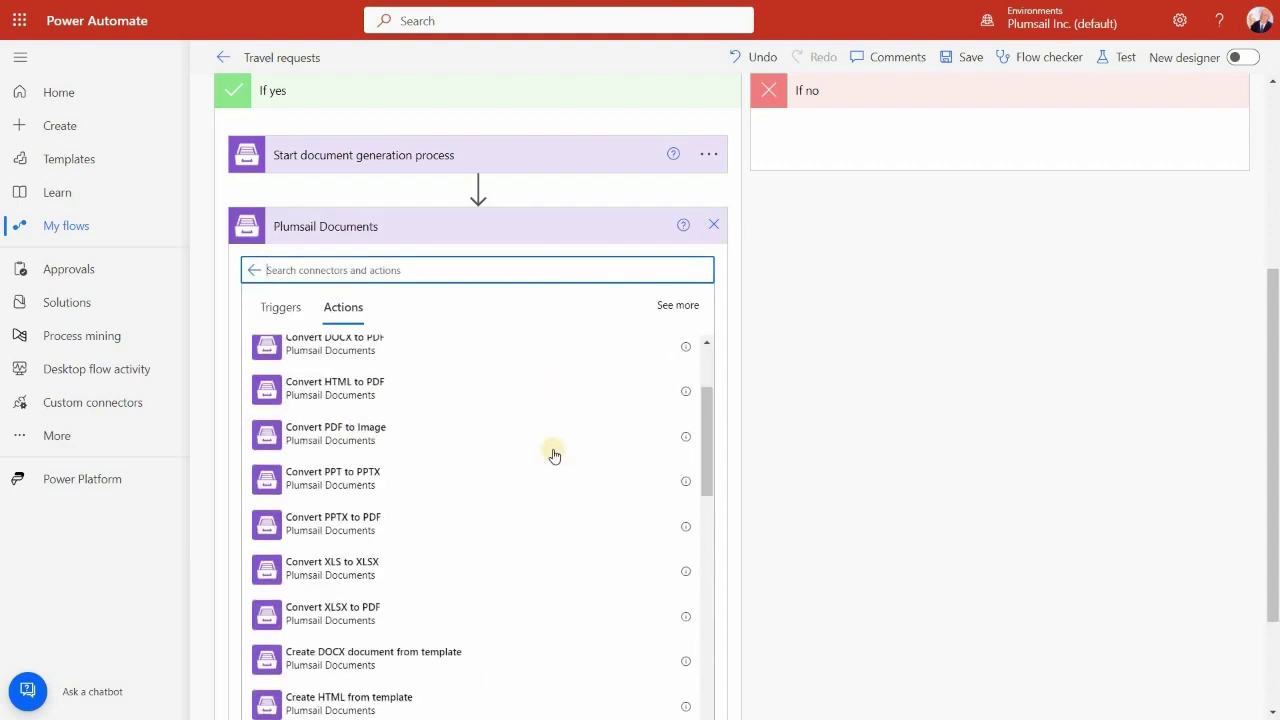
{"action": "scroll", "coordinate": [554, 455], "scroll_direction": "down", "scroll_amount": 5}
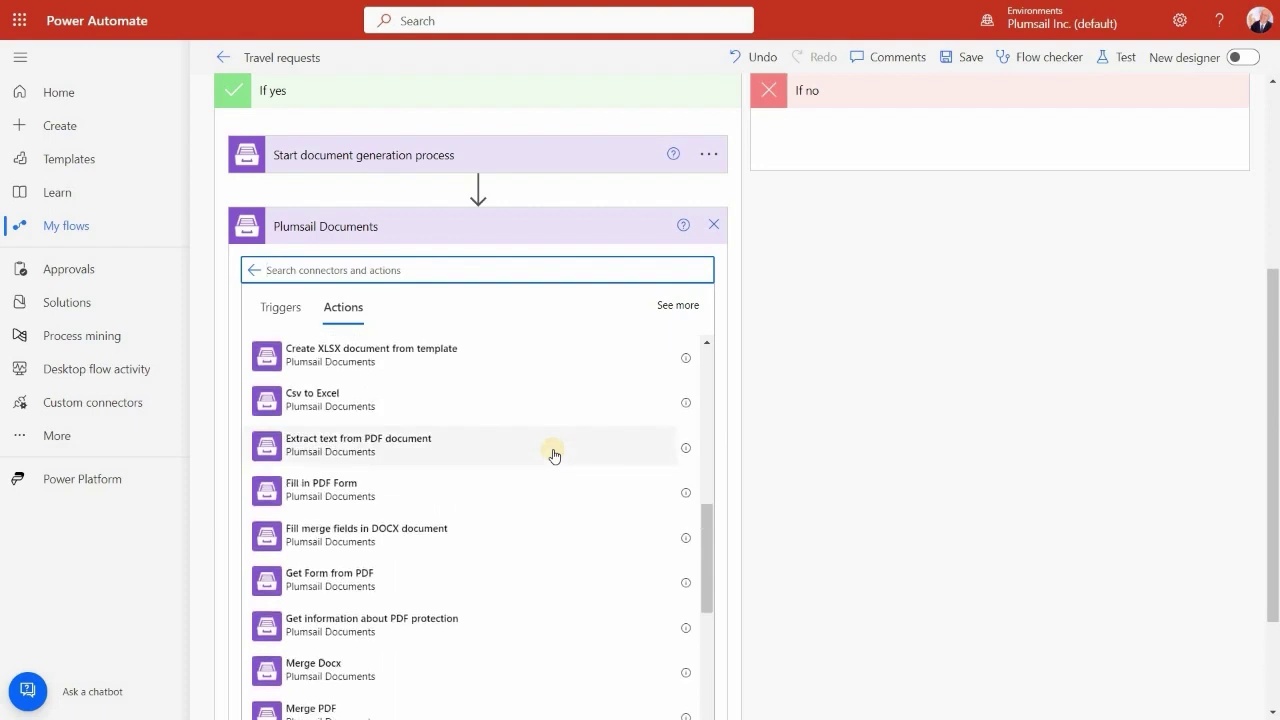
{"action": "scroll", "coordinate": [554, 455], "scroll_direction": "down", "scroll_amount": 5}
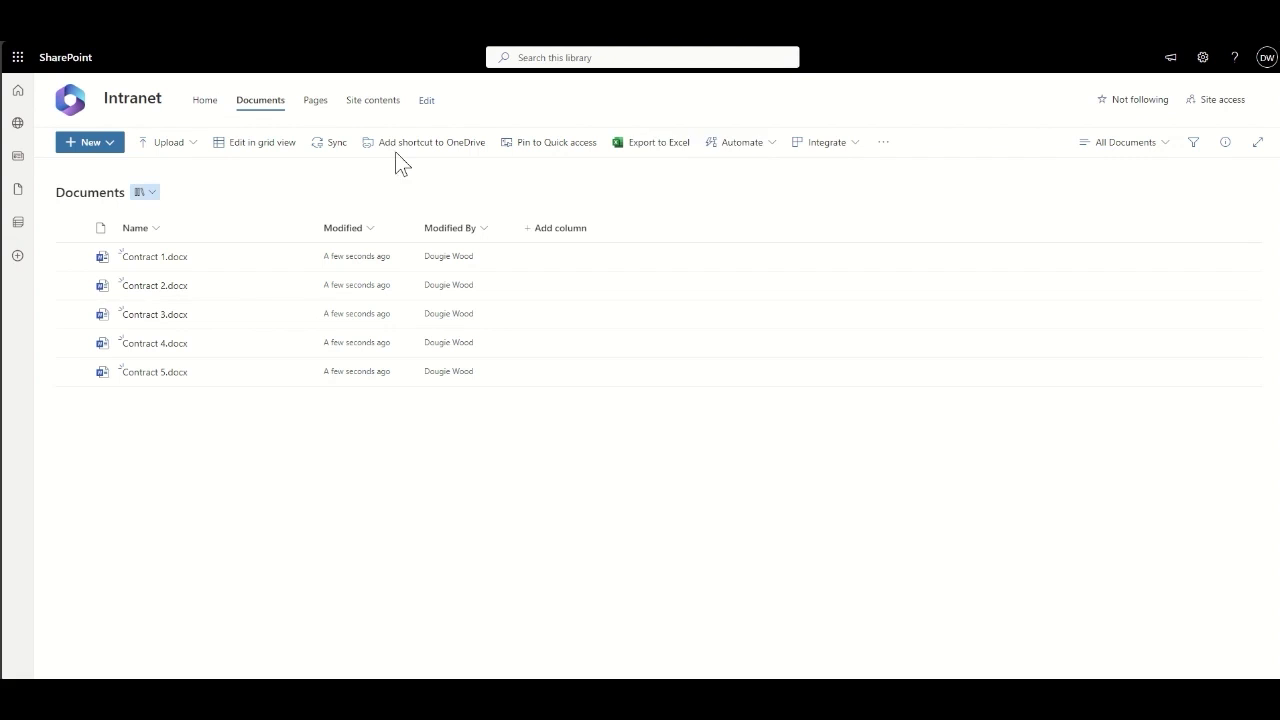
Step: From the SharePoint Documents library, create a Power Automate flow with the "Request approval in Teams for a selected item in SharePoint" template
{"action": "left_click", "coordinate": [846, 146]}
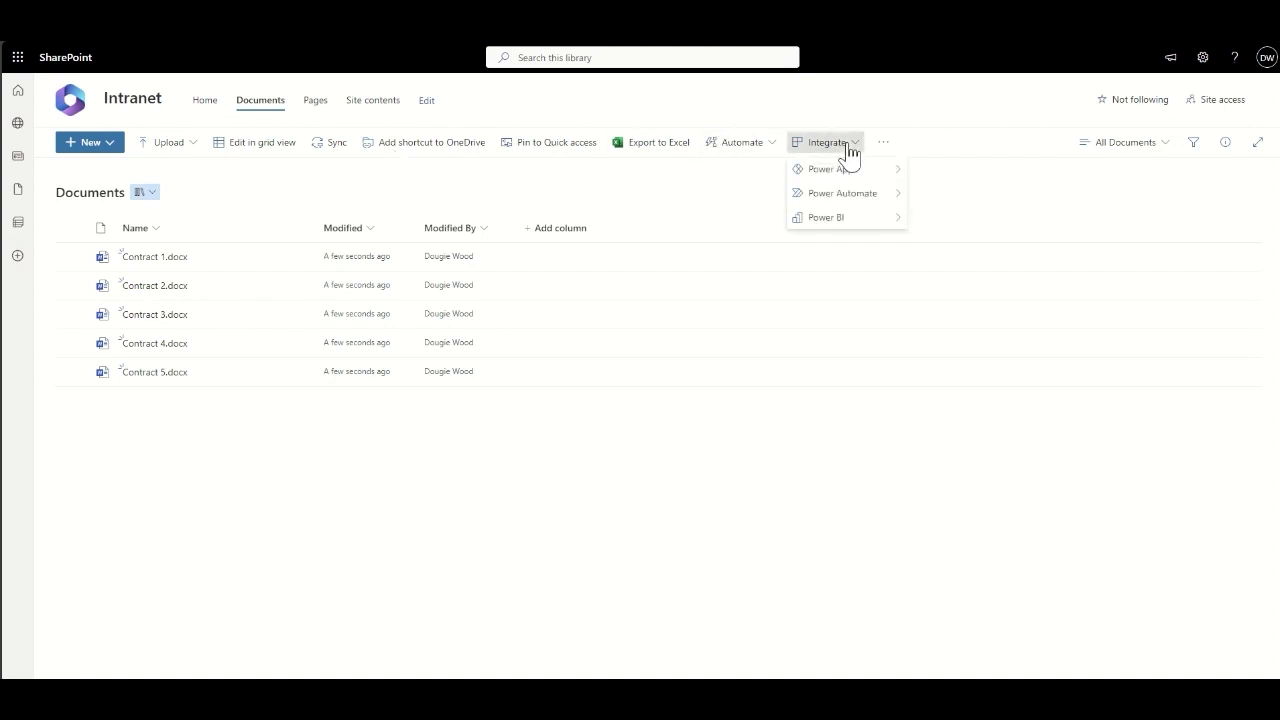
{"action": "mouse_move", "coordinate": [880, 205]}
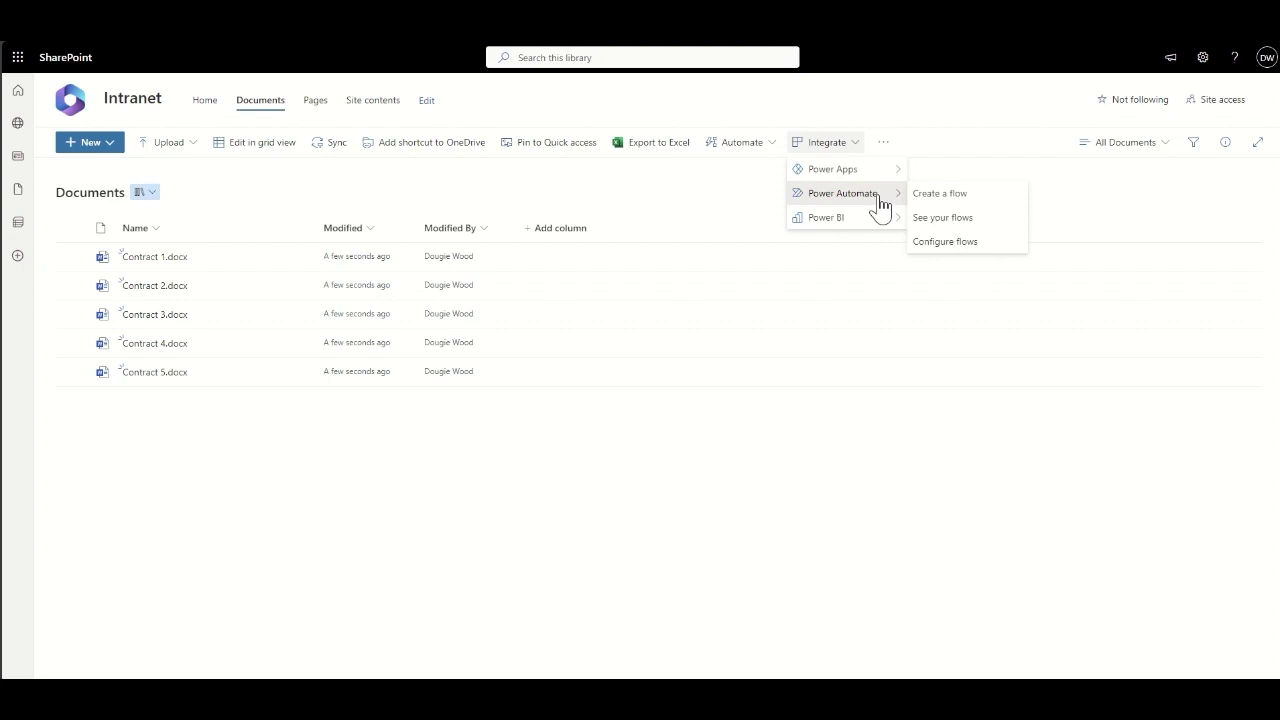
{"action": "left_click", "coordinate": [968, 196]}
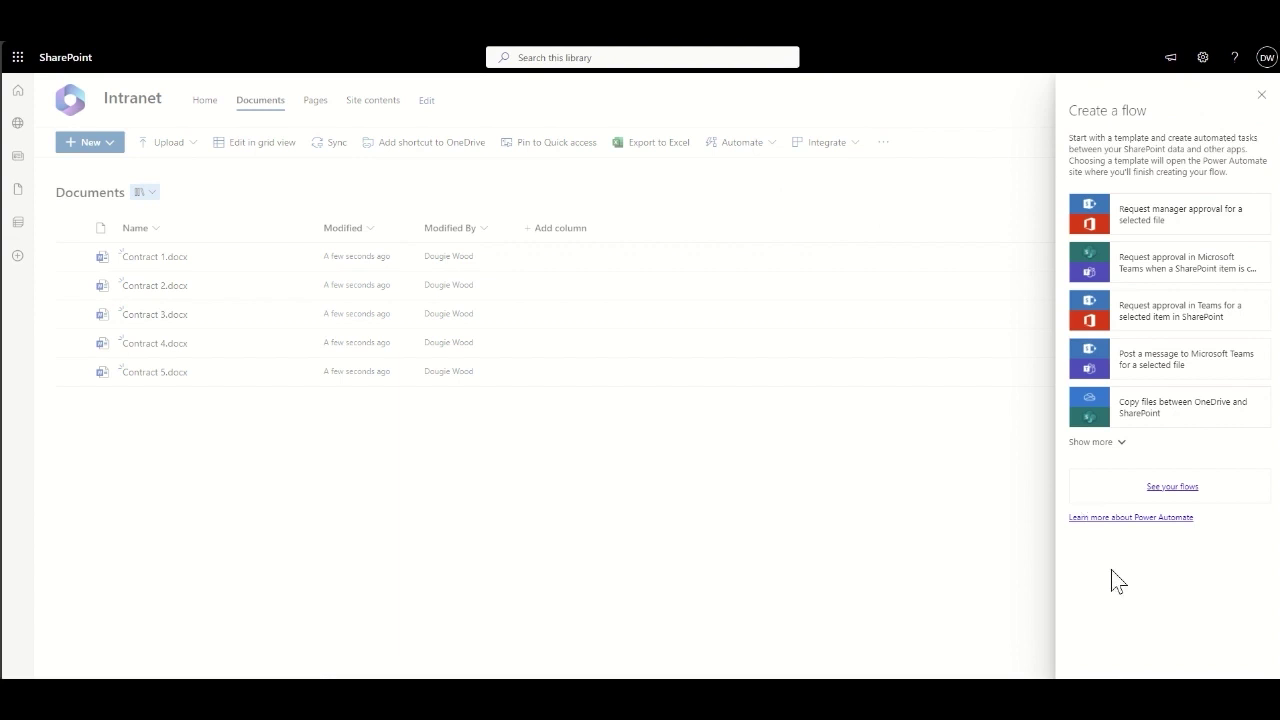
{"action": "left_click", "coordinate": [1119, 445]}
{"action": "scroll", "coordinate": [1194, 343], "scroll_direction": "down", "scroll_amount": 1}
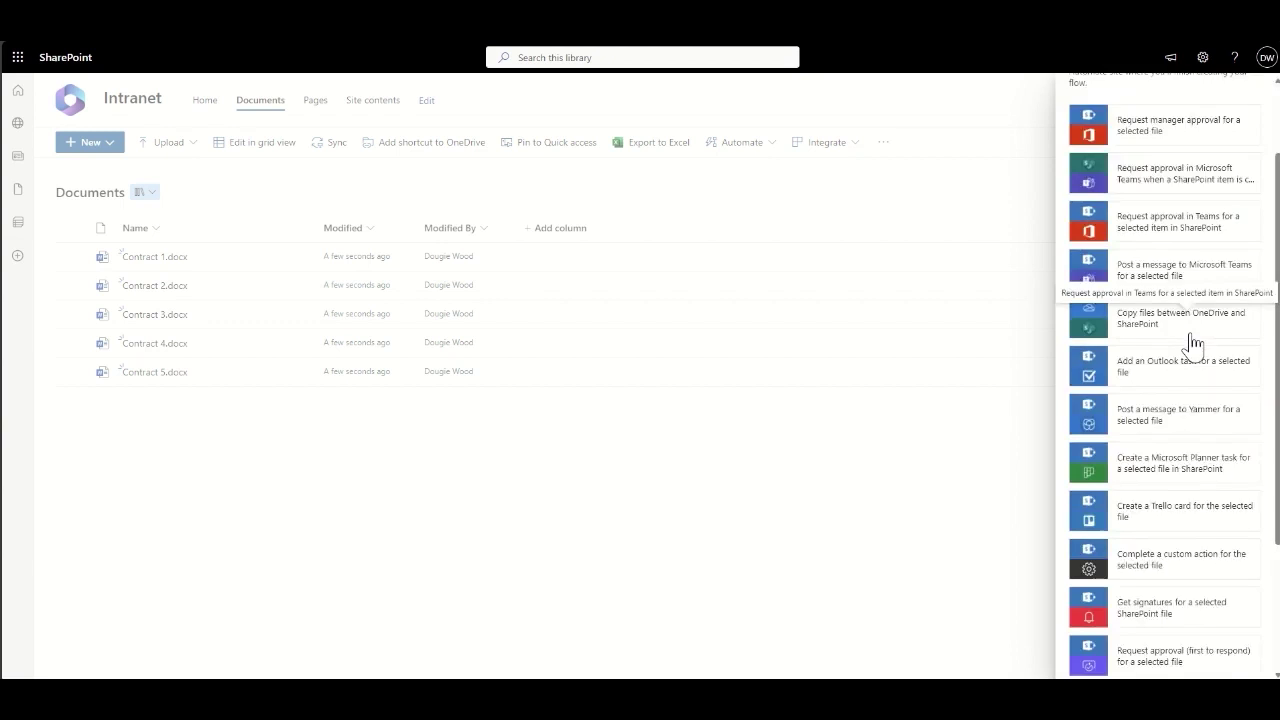
{"action": "scroll", "coordinate": [1194, 343], "scroll_direction": "up", "scroll_amount": 1}
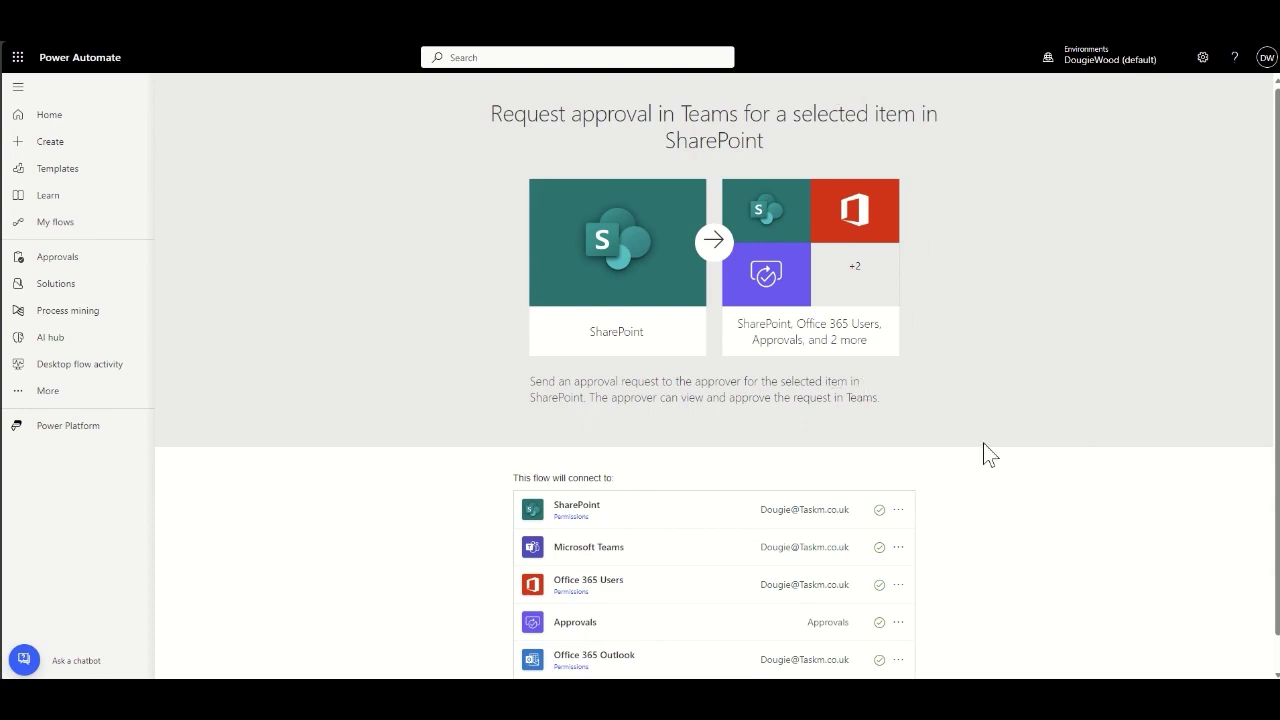
{"action": "scroll", "coordinate": [983, 444], "scroll_direction": "down", "scroll_amount": 1}
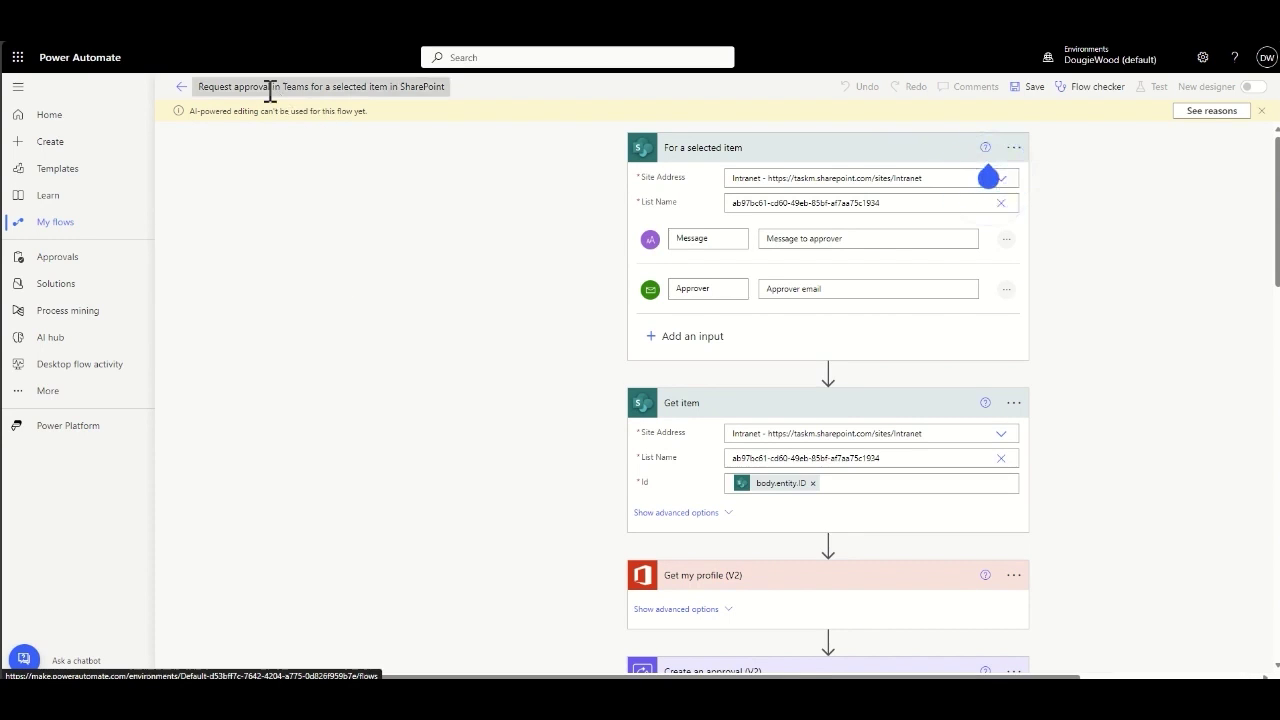
Step: Rename the flow as Contract Approval
{"action": "left_click", "coordinate": [314, 88]}
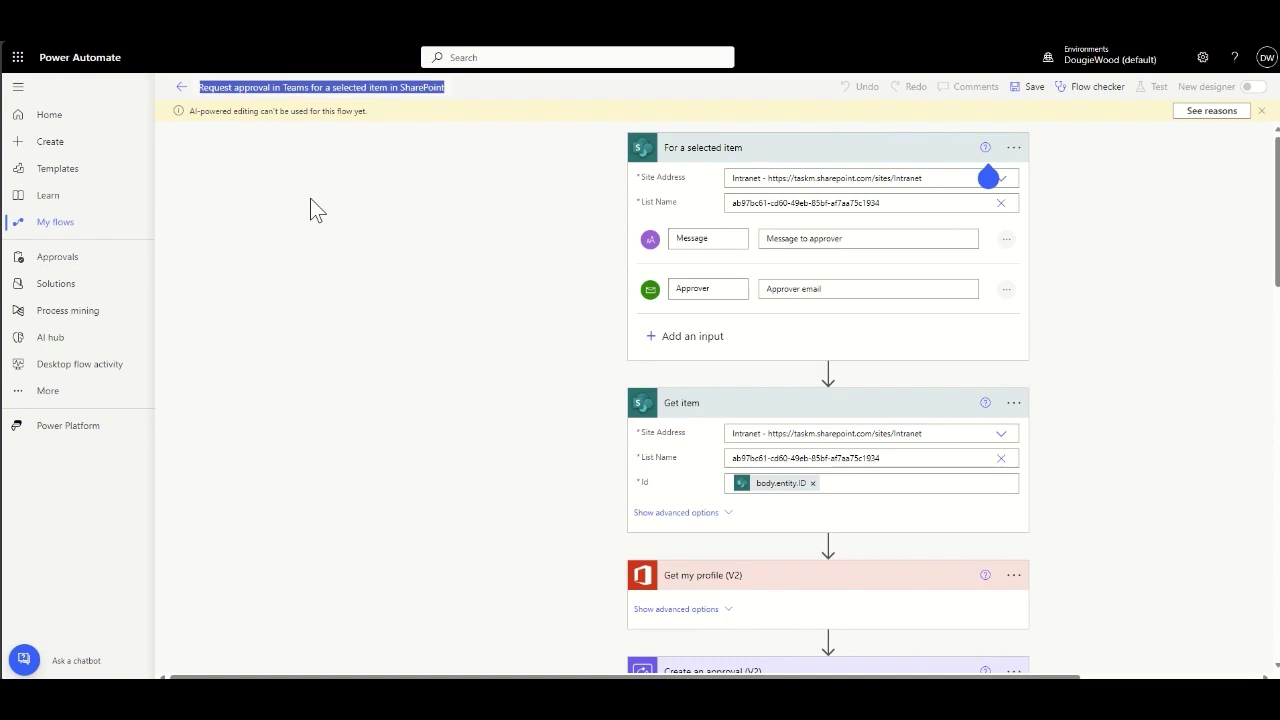
{"action": "type", "text": "Contract Approva"}
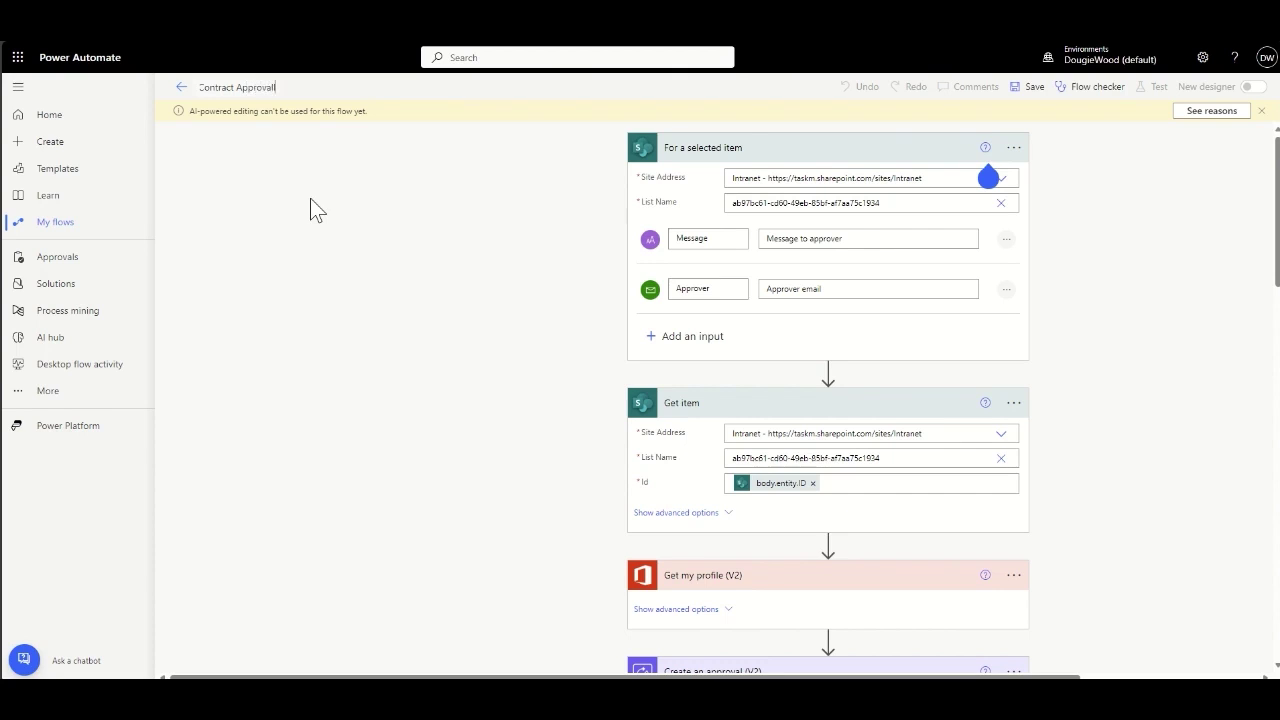
{"action": "type", "text": "l"}
{"action": "key", "text": "Return"}
Step: Set the title of the Create an approval (V2) action to Contract Approval
{"action": "scroll", "coordinate": [577, 298], "scroll_direction": "down", "scroll_amount": 2}
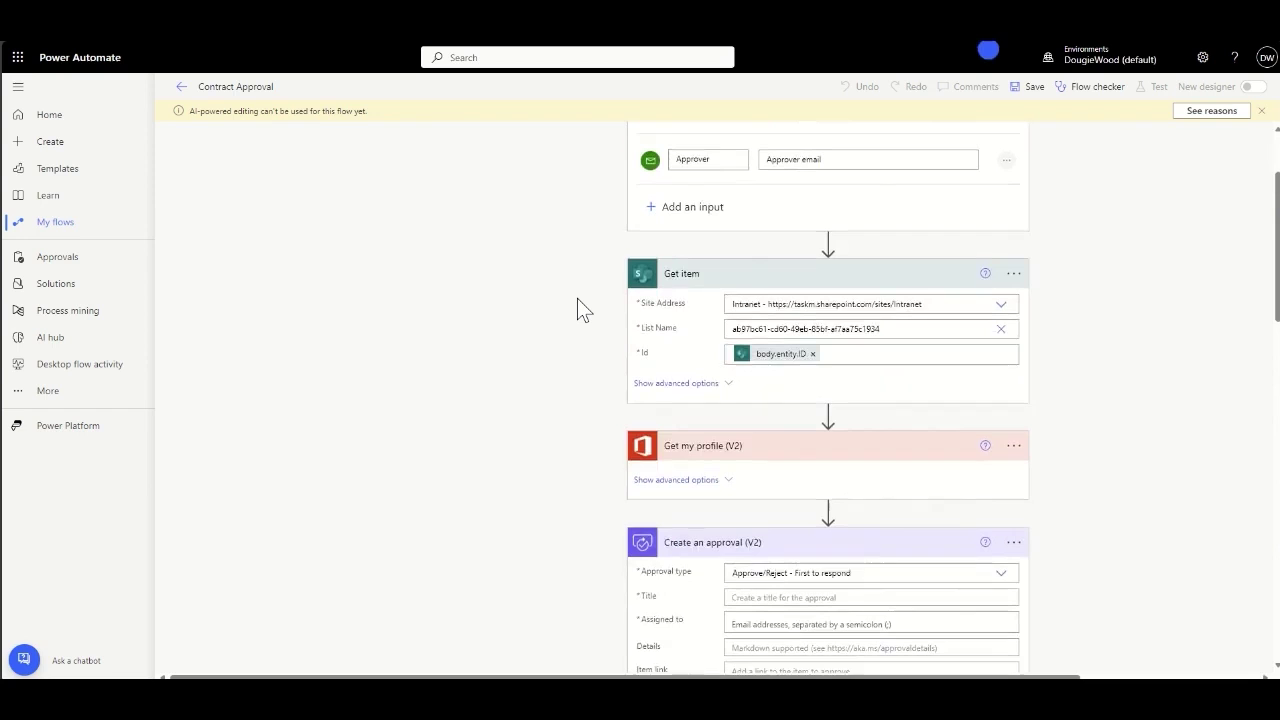
{"action": "scroll", "coordinate": [577, 298], "scroll_direction": "down", "scroll_amount": 2}
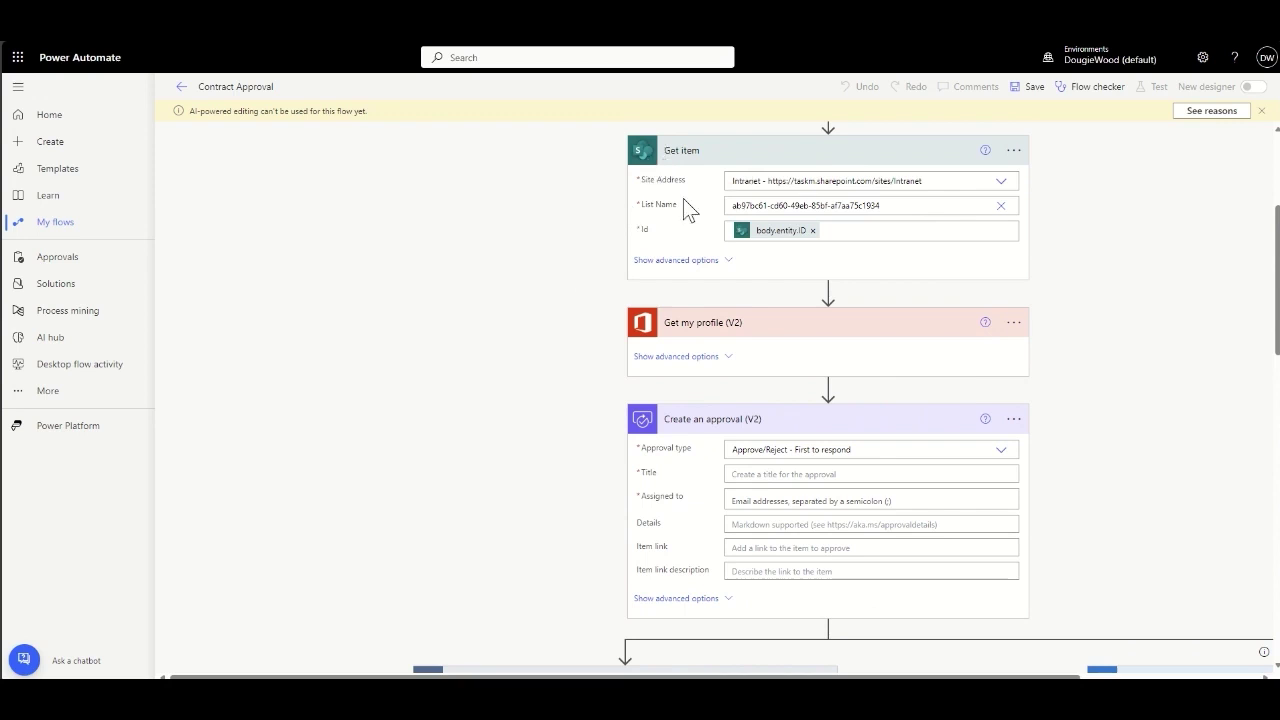
{"action": "scroll", "coordinate": [584, 268], "scroll_direction": "down", "scroll_amount": 1}
{"action": "scroll", "coordinate": [583, 269], "scroll_direction": "down", "scroll_amount": 1}
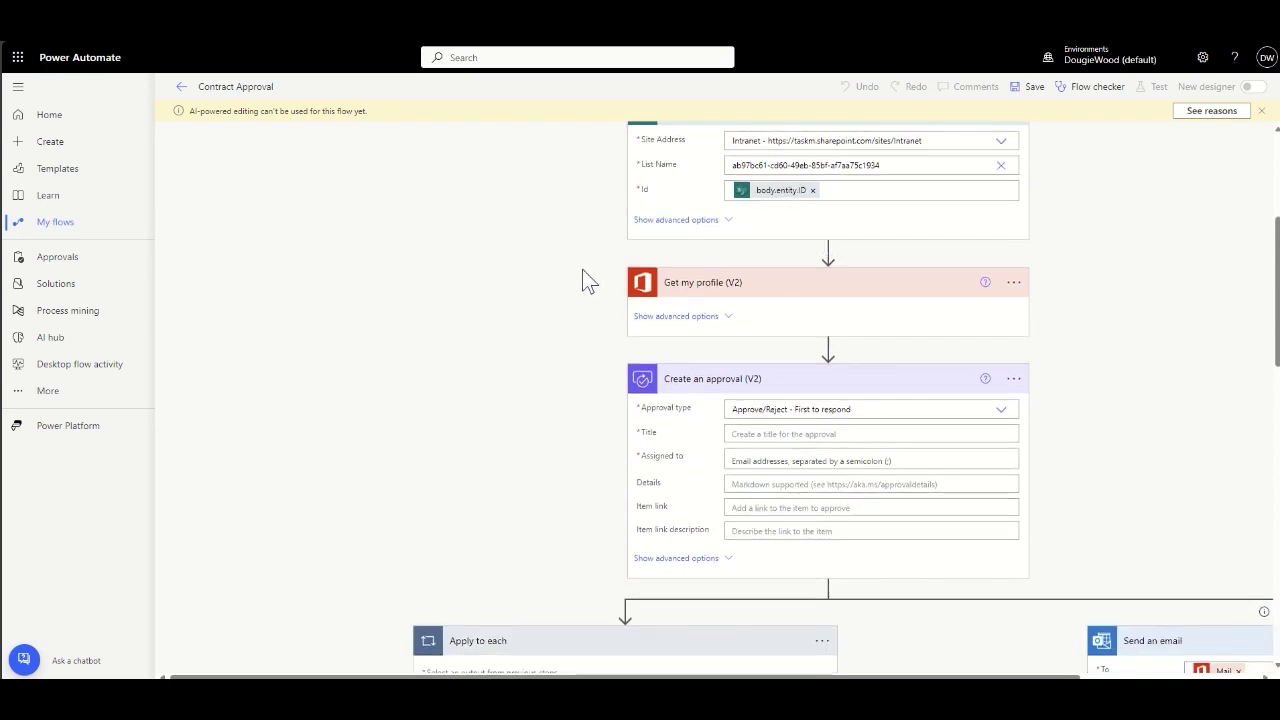
{"action": "scroll", "coordinate": [586, 277], "scroll_direction": "down", "scroll_amount": 2}
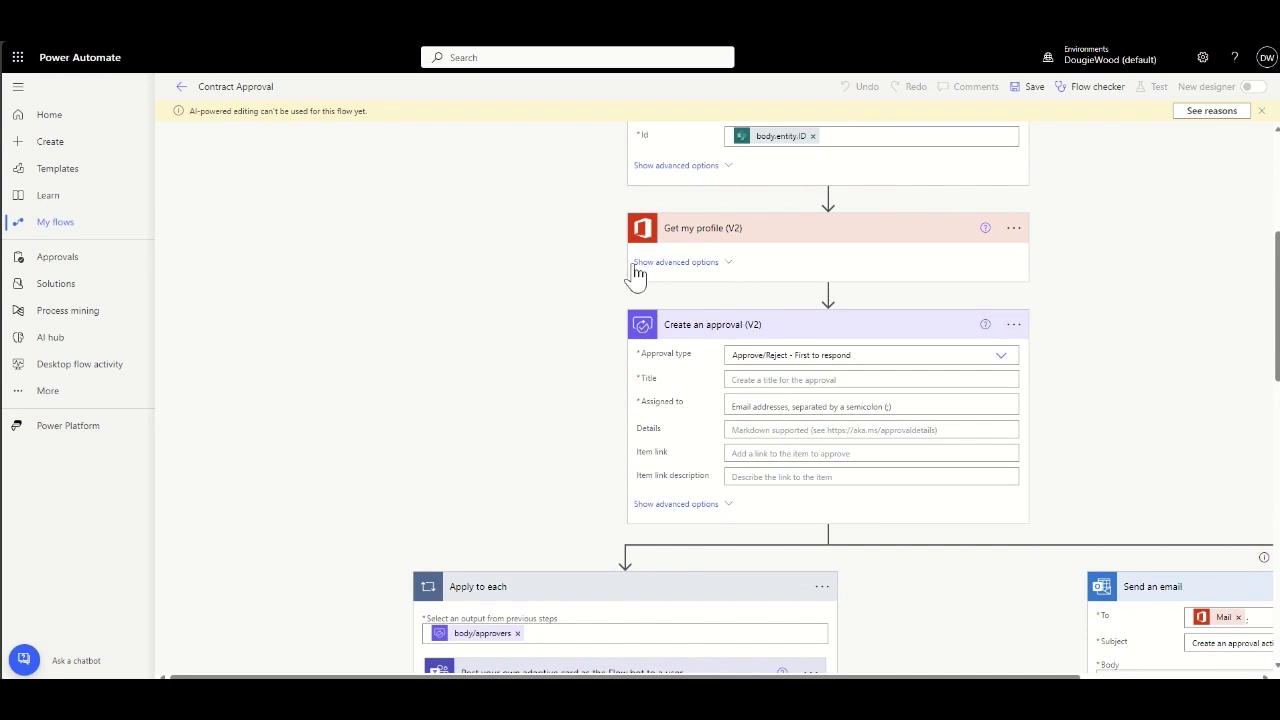
{"action": "scroll", "coordinate": [571, 323], "scroll_direction": "down", "scroll_amount": 3}
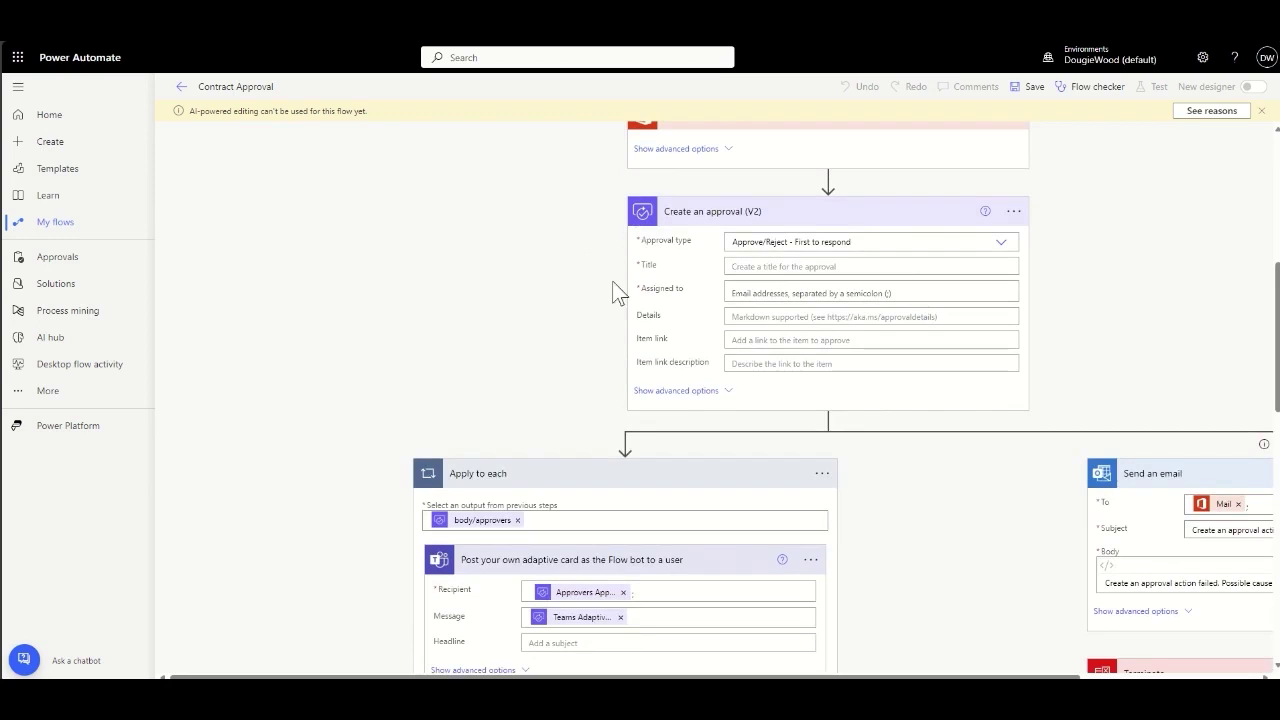
{"action": "left_click", "coordinate": [781, 266]}
{"action": "type", "text": "Conte"}
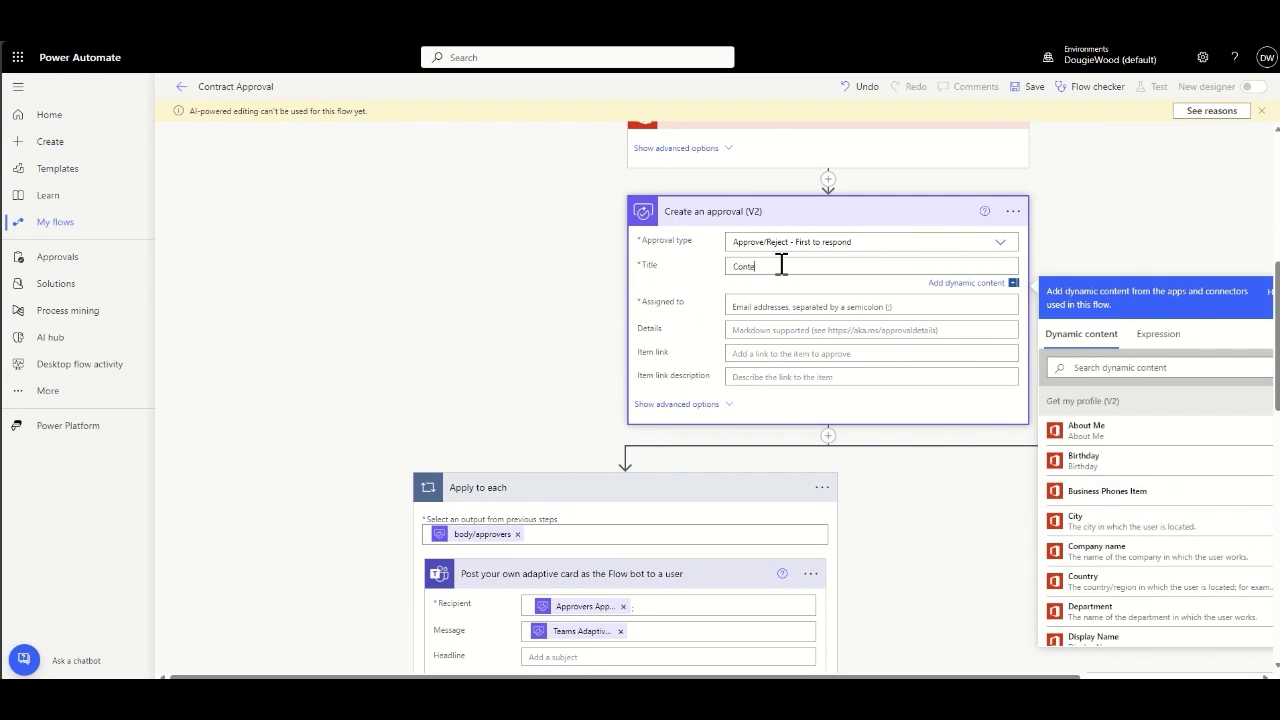
{"action": "type", "text": "act Approval"}
Step: Assign the Create an approval (V2) action to the Approver dynamic content from the selected item trigger
{"action": "left_click", "coordinate": [779, 304]}
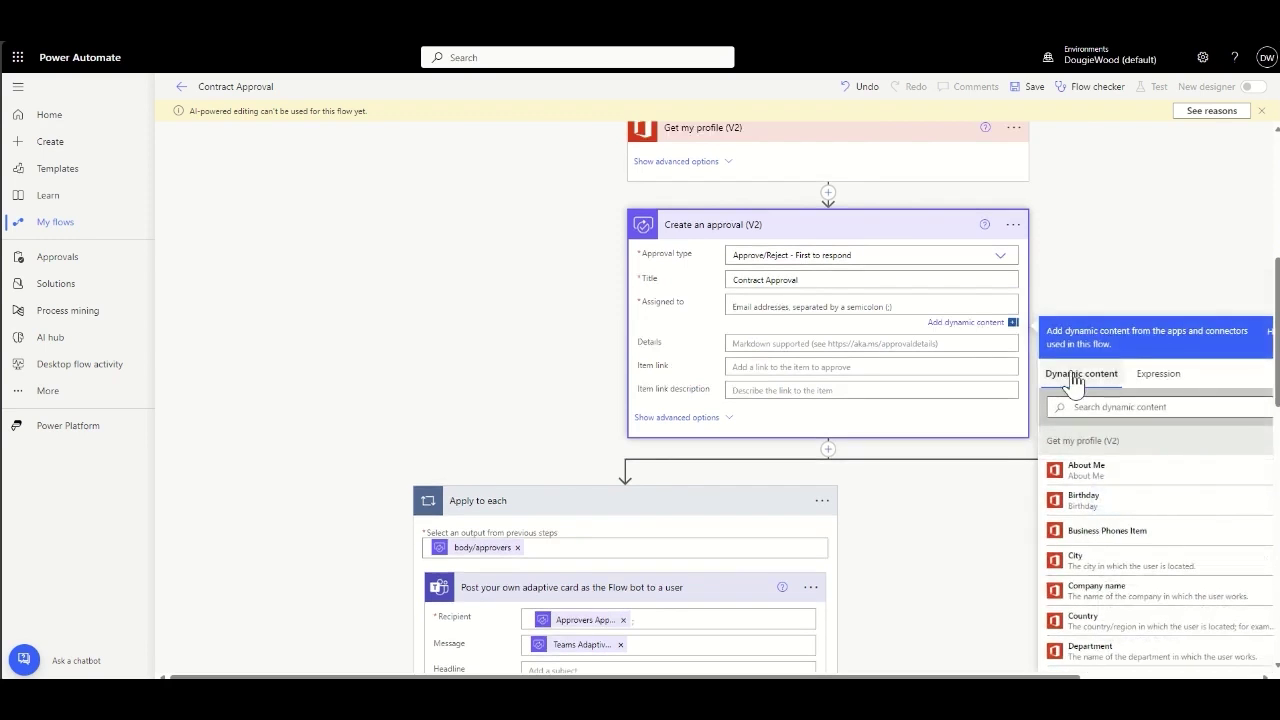
{"action": "left_click", "coordinate": [1105, 405]}
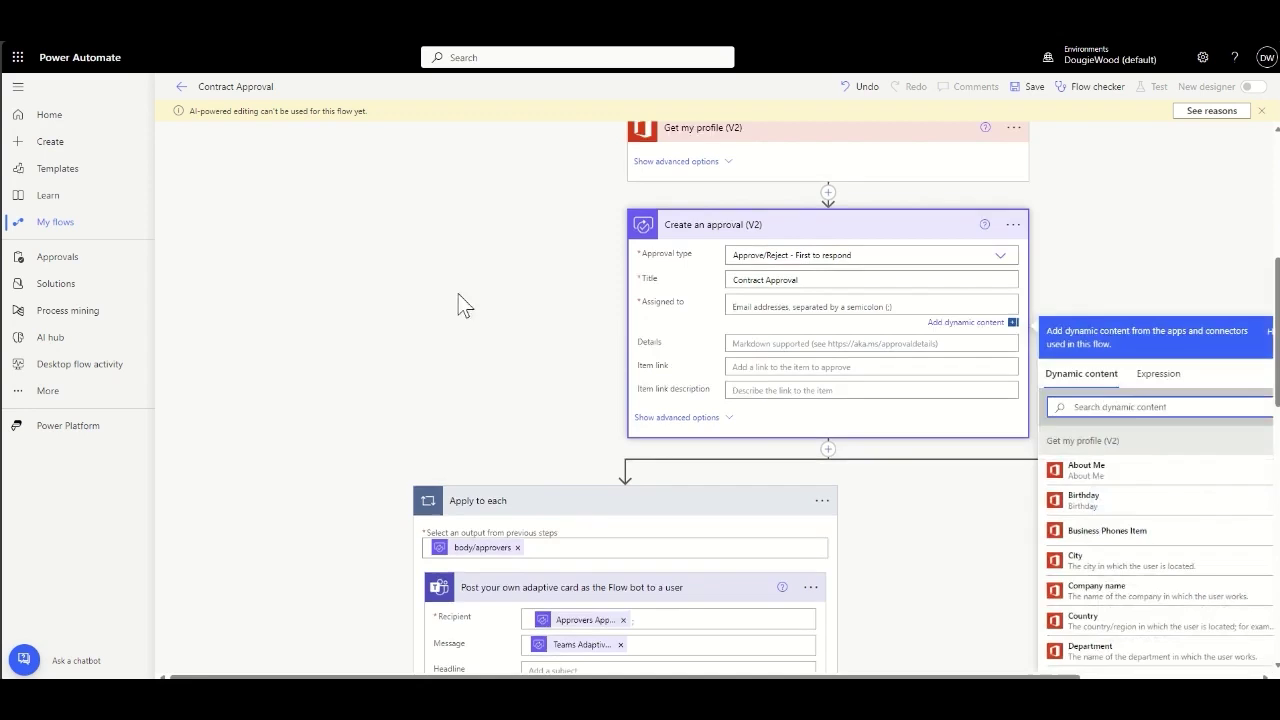
{"action": "scroll", "coordinate": [531, 305], "scroll_direction": "up", "scroll_amount": 2}
{"action": "scroll", "coordinate": [531, 295], "scroll_direction": "up", "scroll_amount": 3}
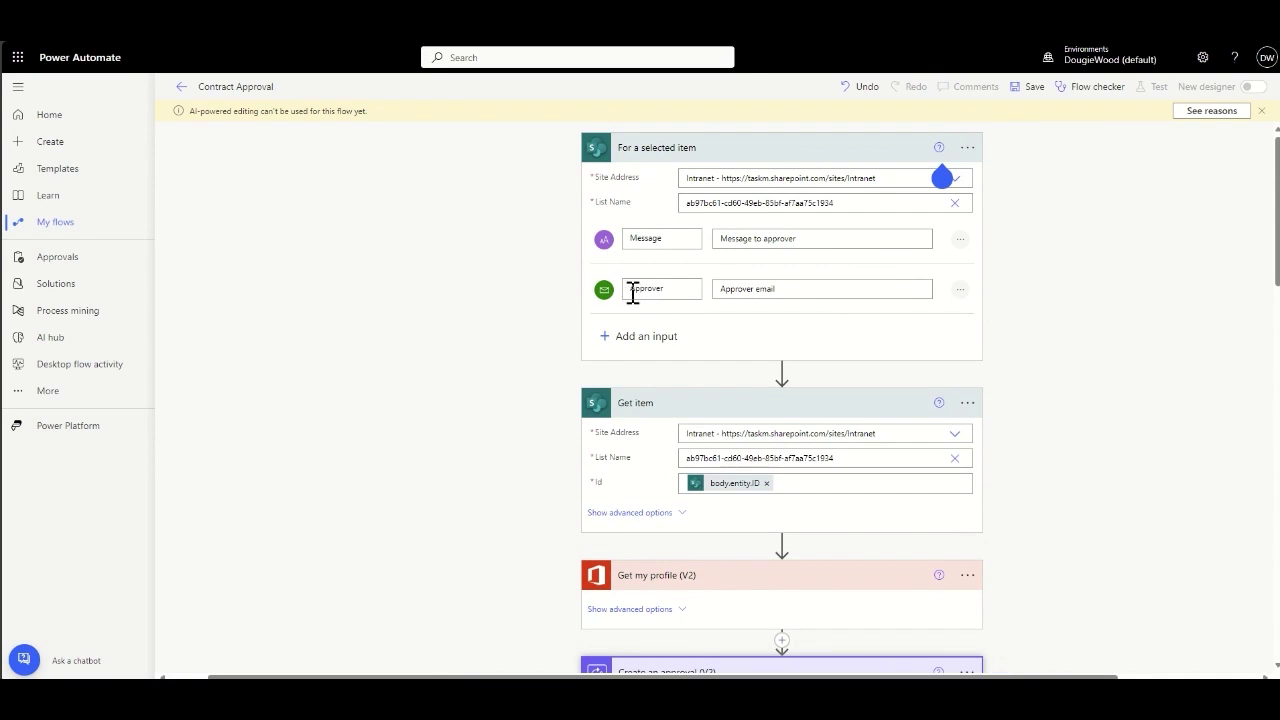
{"action": "scroll", "coordinate": [521, 363], "scroll_direction": "down", "scroll_amount": 5}
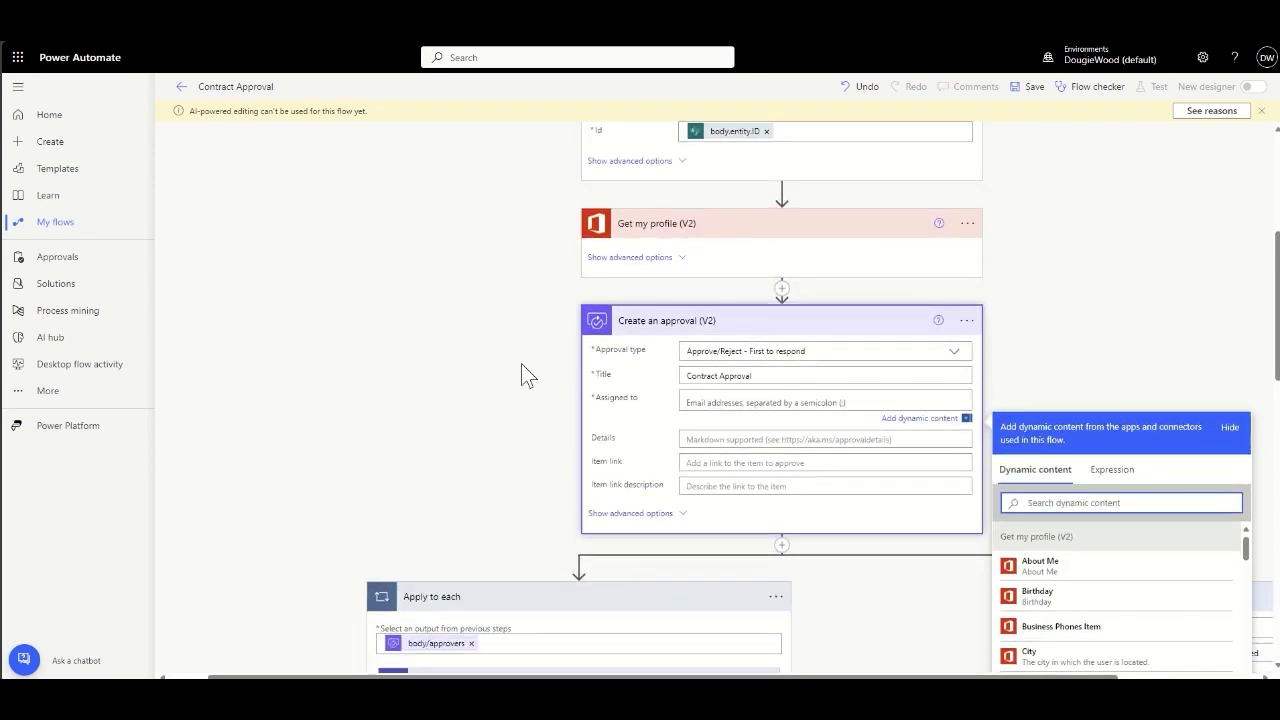
{"action": "type", "text": "approver"}
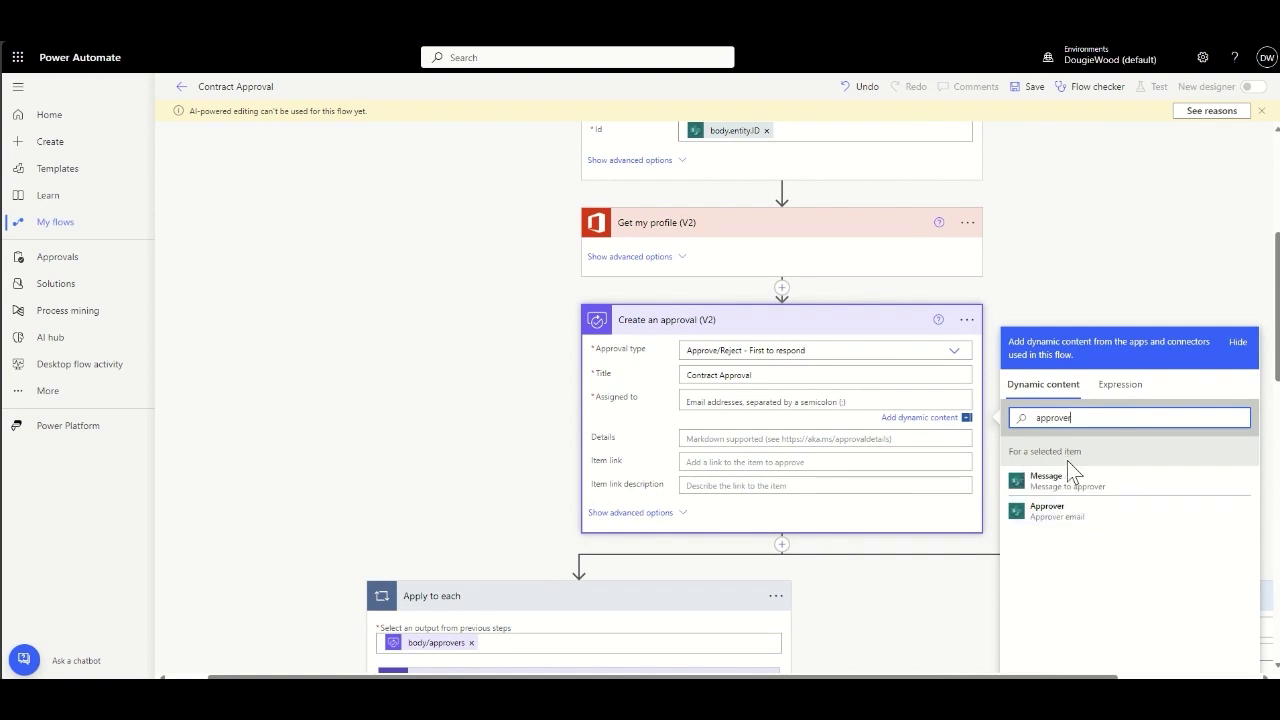
{"action": "left_click", "coordinate": [1054, 516]}
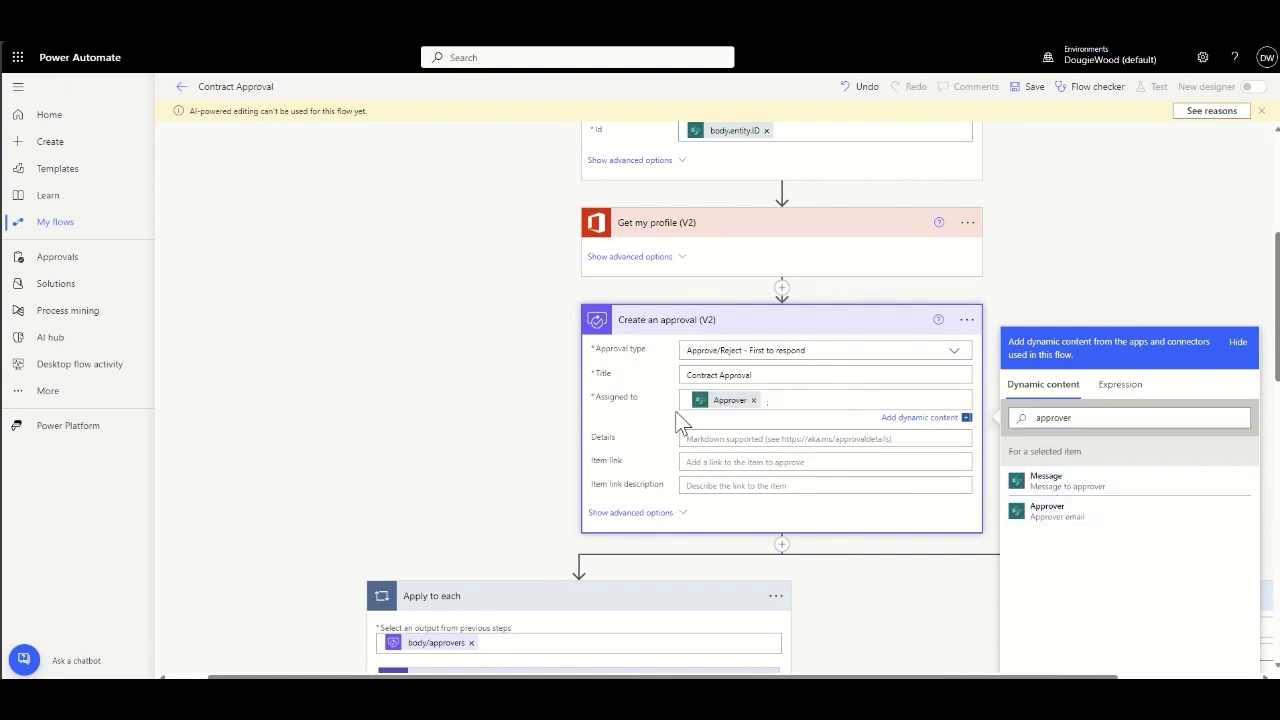
Step: Fill the approval's Details with the Message dynamic content from the selected item trigger
{"action": "left_click", "coordinate": [726, 438]}
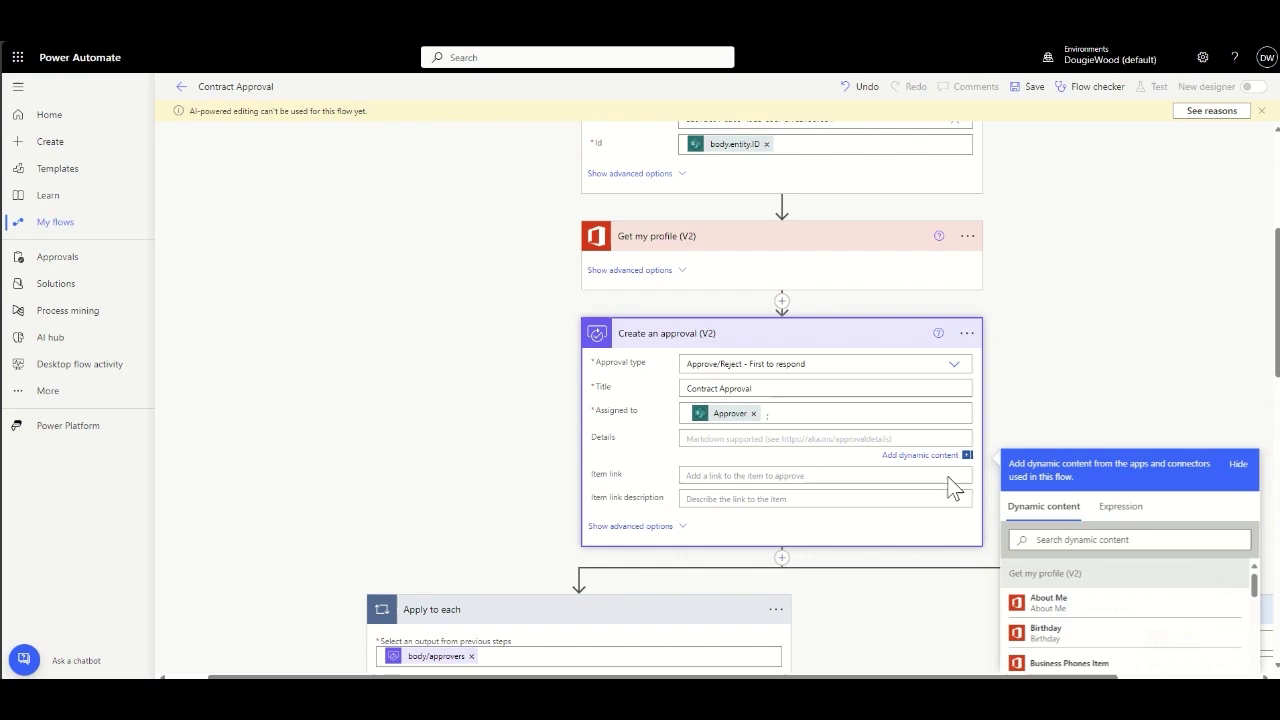
{"action": "left_click", "coordinate": [1060, 540]}
{"action": "type", "text": "message"}
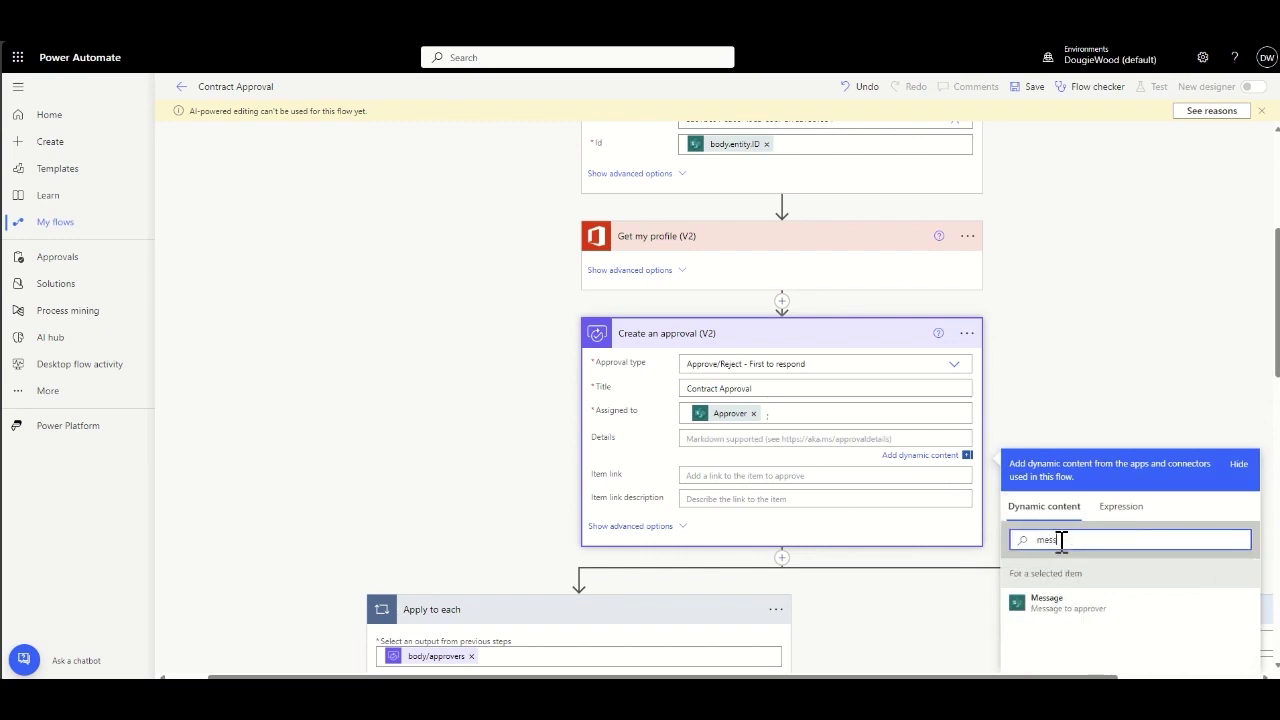
{"action": "left_click", "coordinate": [1070, 607]}
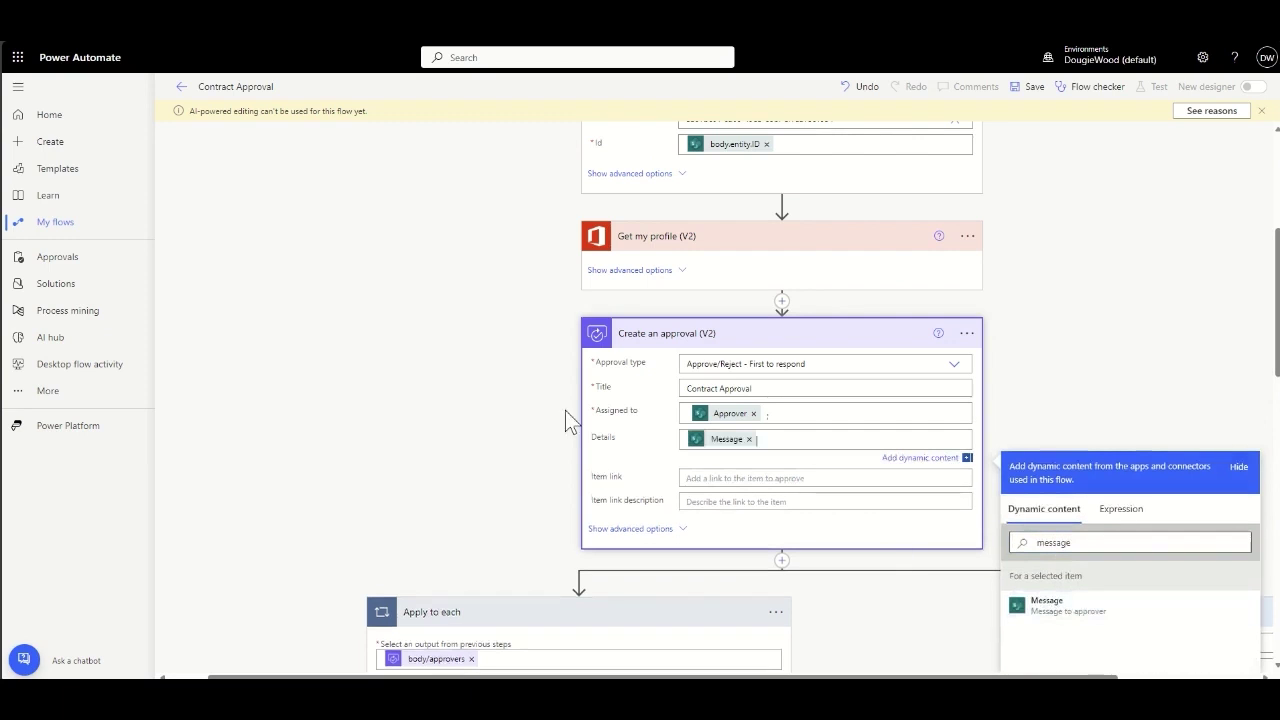
Step: Set the approval's Item link to the Link to item dynamic content from Get item
{"action": "left_click", "coordinate": [723, 478]}
{"action": "left_click", "coordinate": [1057, 580]}
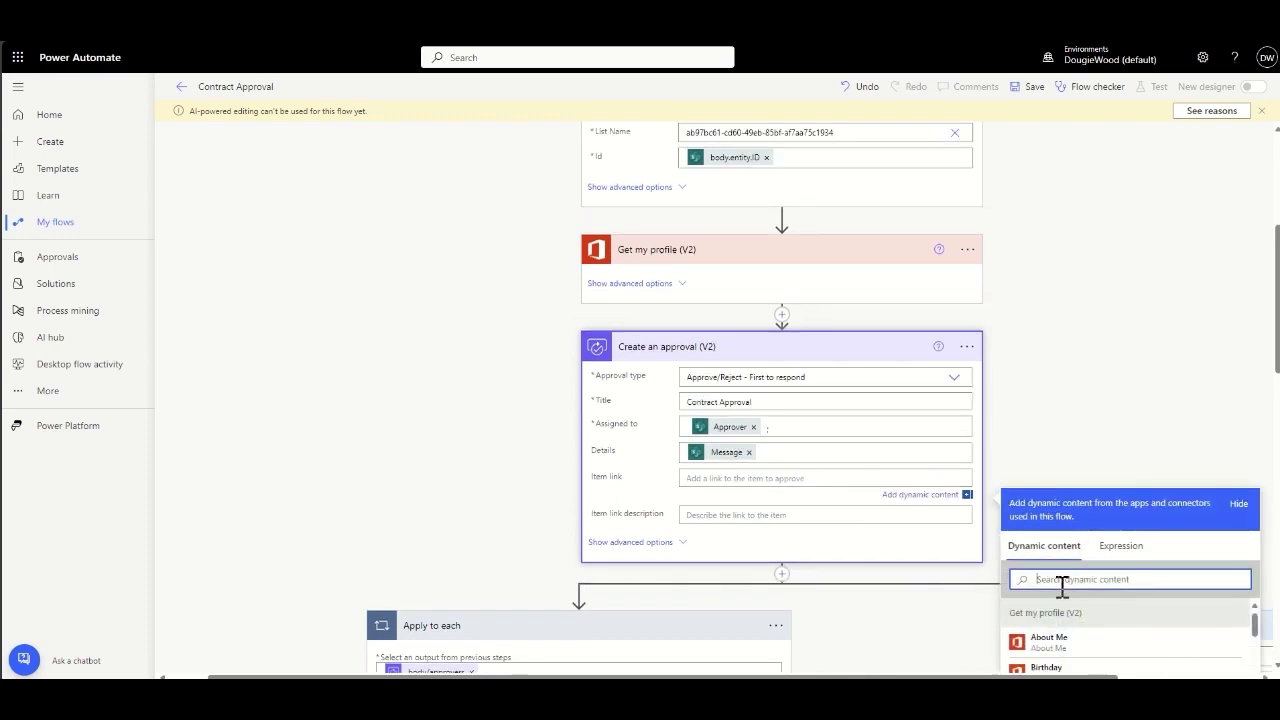
{"action": "type", "text": "item link"}
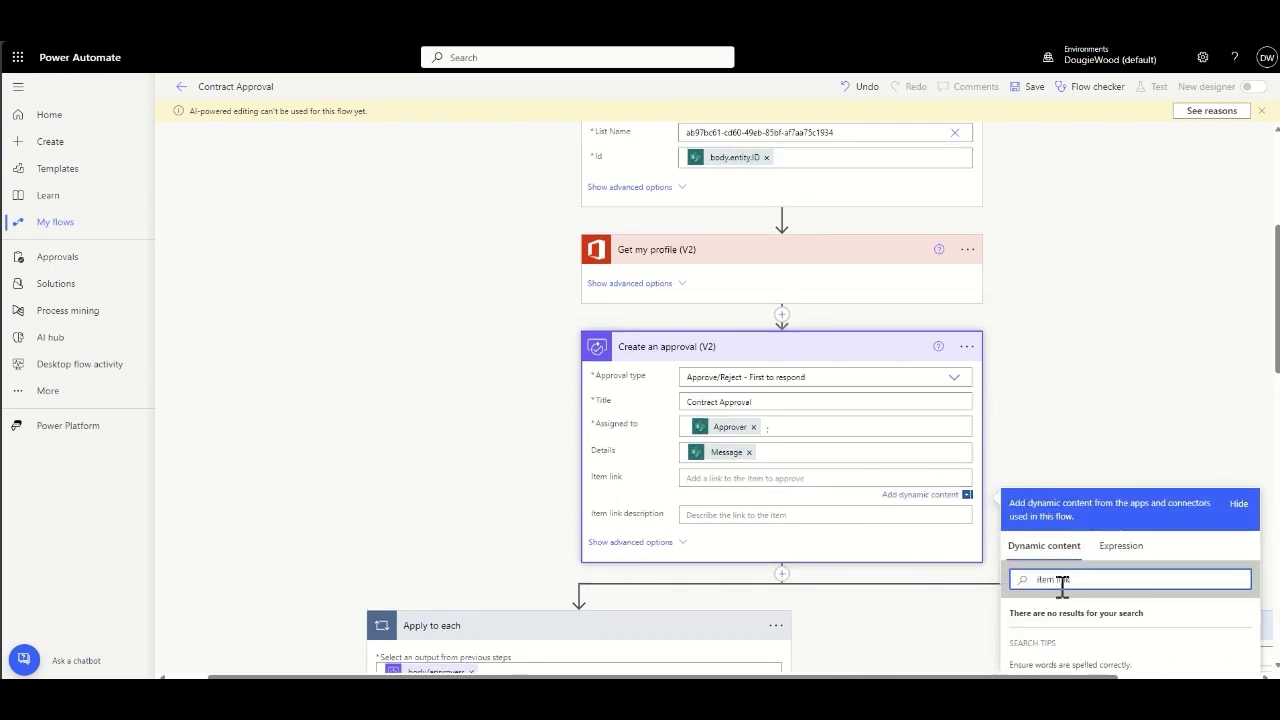
{"action": "key", "text": "ctrl+a"}
{"action": "key", "text": "BackSpace"}
{"action": "type", "text": "link to item"}
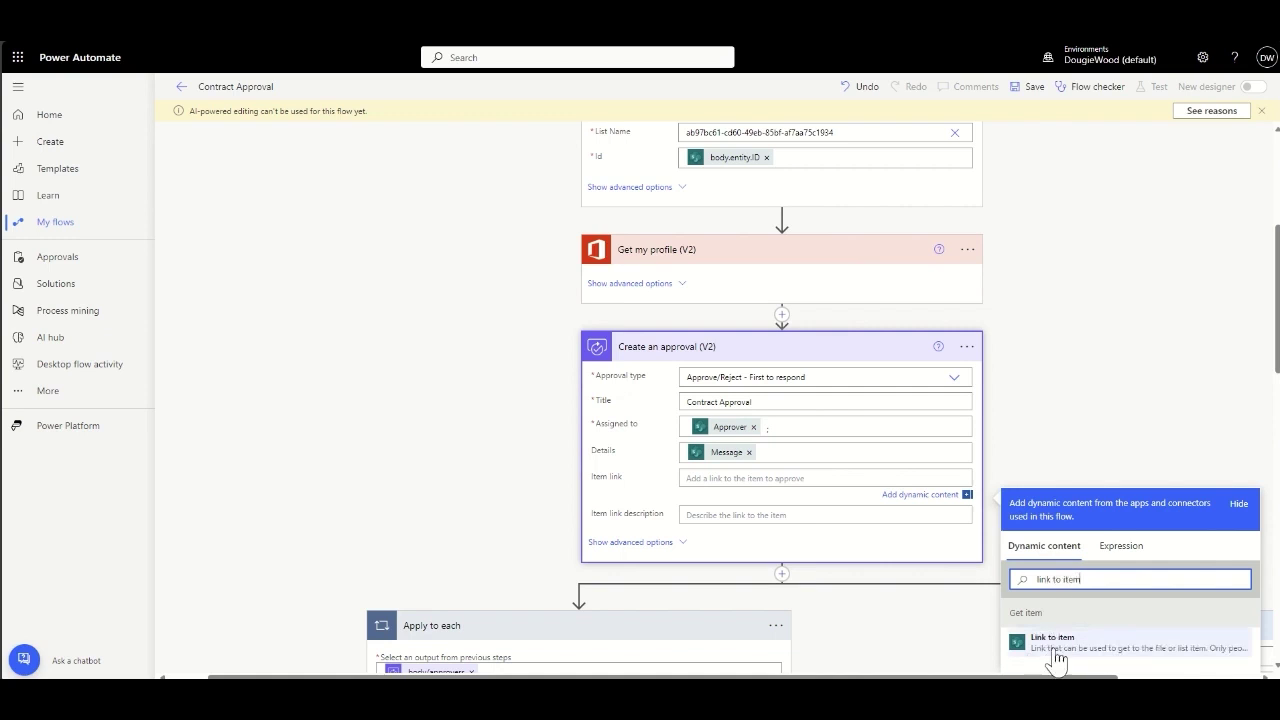
{"action": "left_click", "coordinate": [1050, 645]}
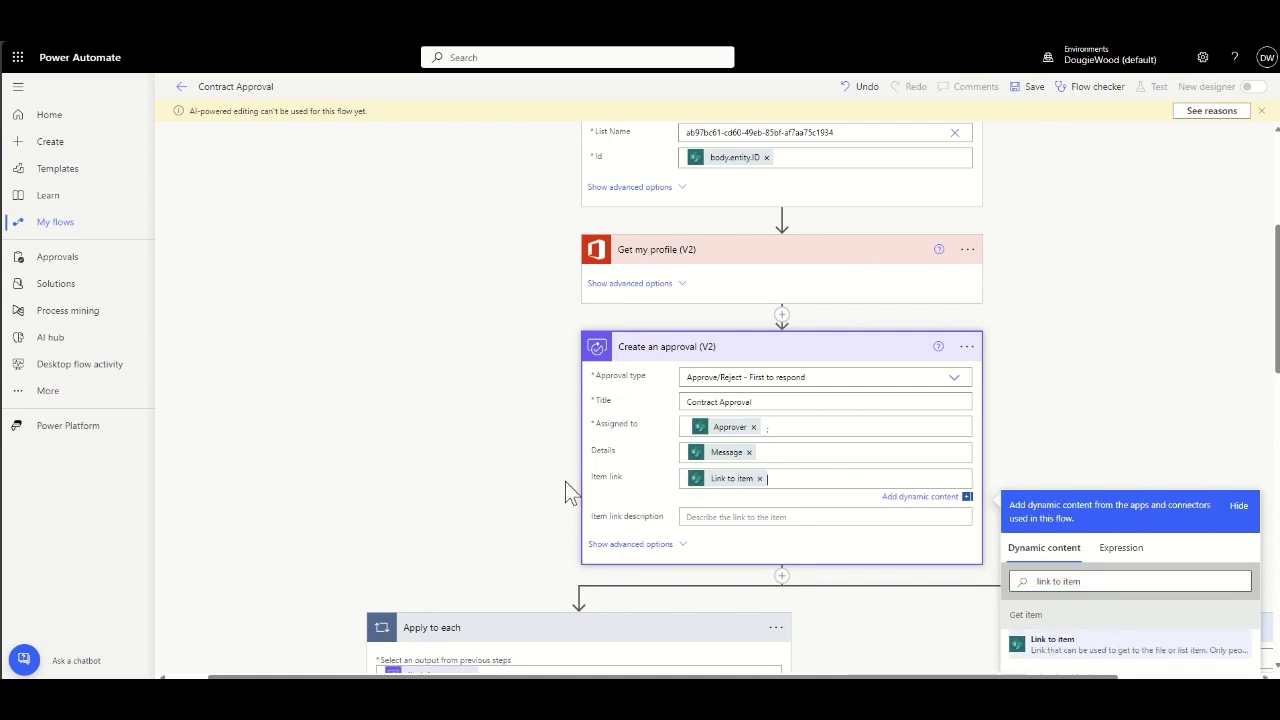
{"action": "left_click", "coordinate": [472, 490]}
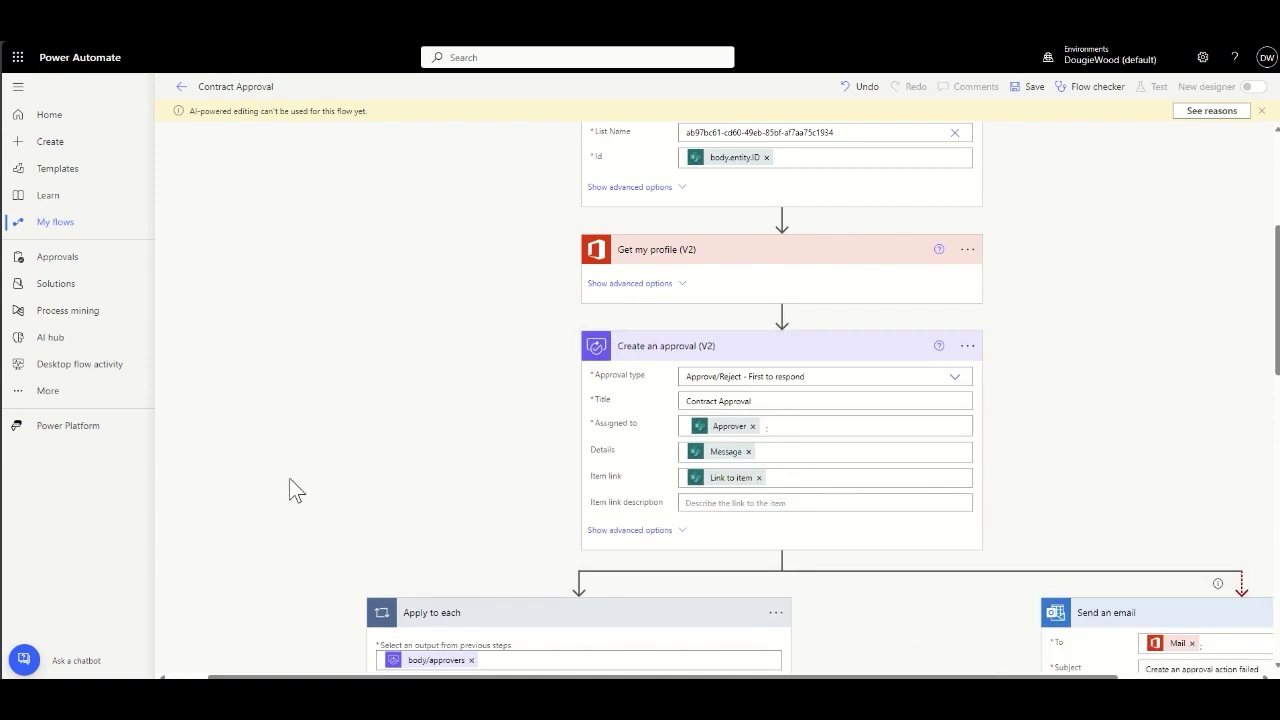
Step: Examine the rest of the flow, including the Teams adaptive card's advanced options, the outcome condition and the If yes and If no branches
{"action": "scroll", "coordinate": [296, 490], "scroll_direction": "down", "scroll_amount": 3}
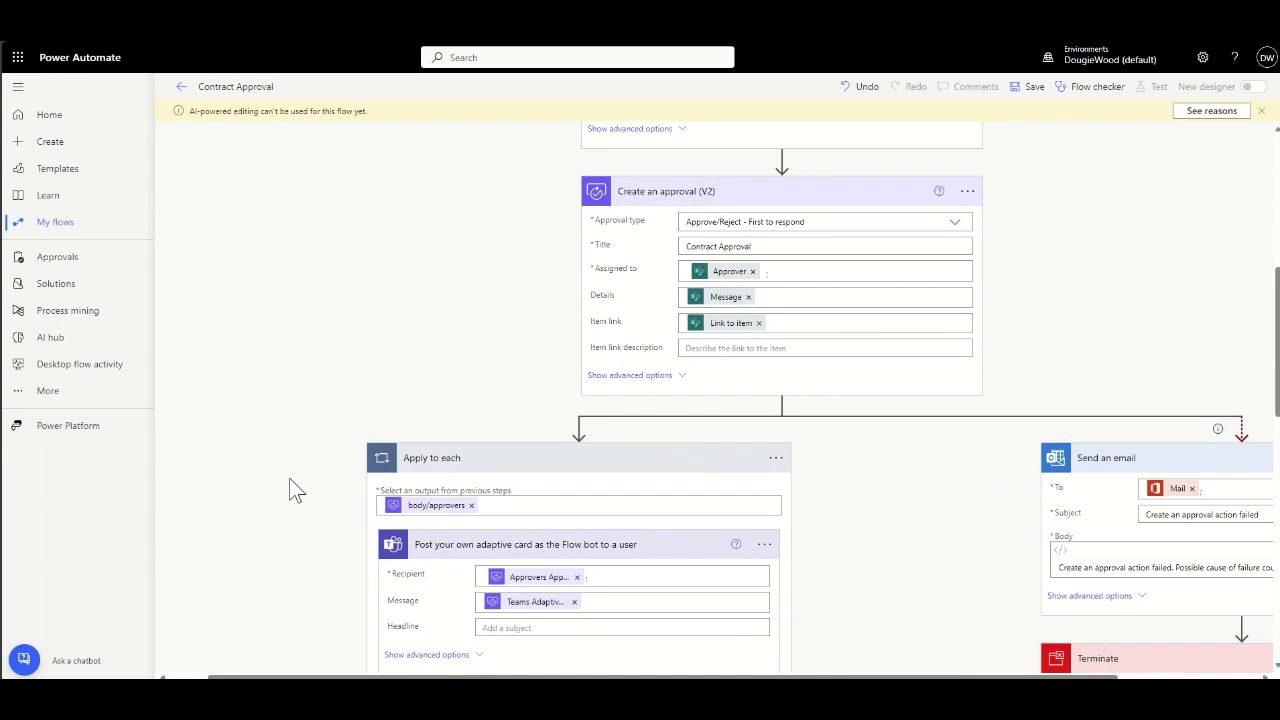
{"action": "scroll", "coordinate": [296, 490], "scroll_direction": "down", "scroll_amount": 3}
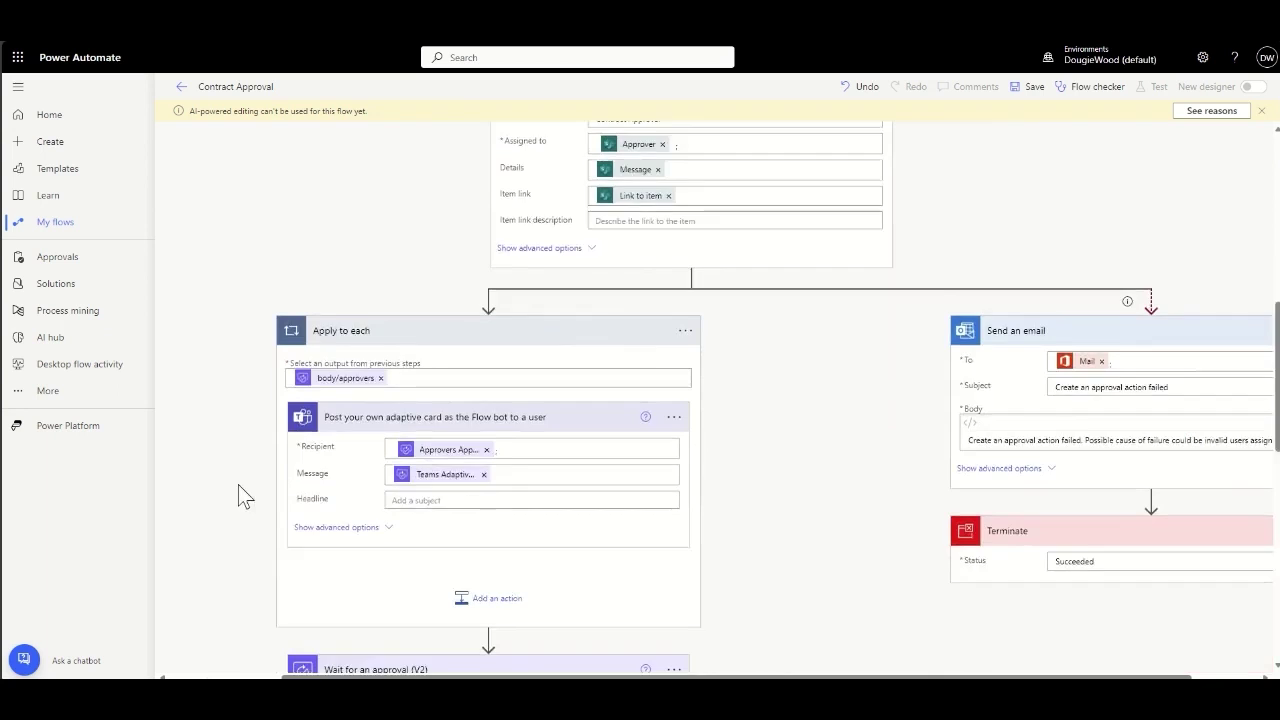
{"action": "scroll", "coordinate": [240, 490], "scroll_direction": "down", "scroll_amount": 3}
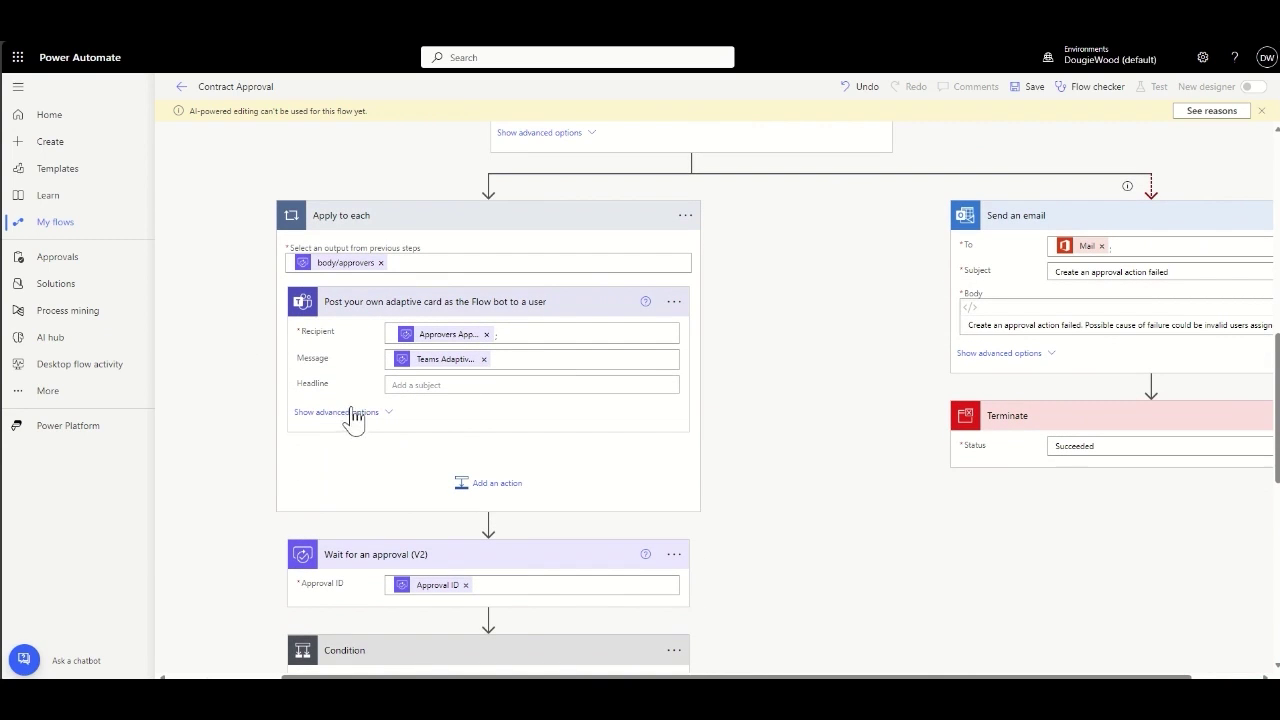
{"action": "left_click", "coordinate": [353, 412]}
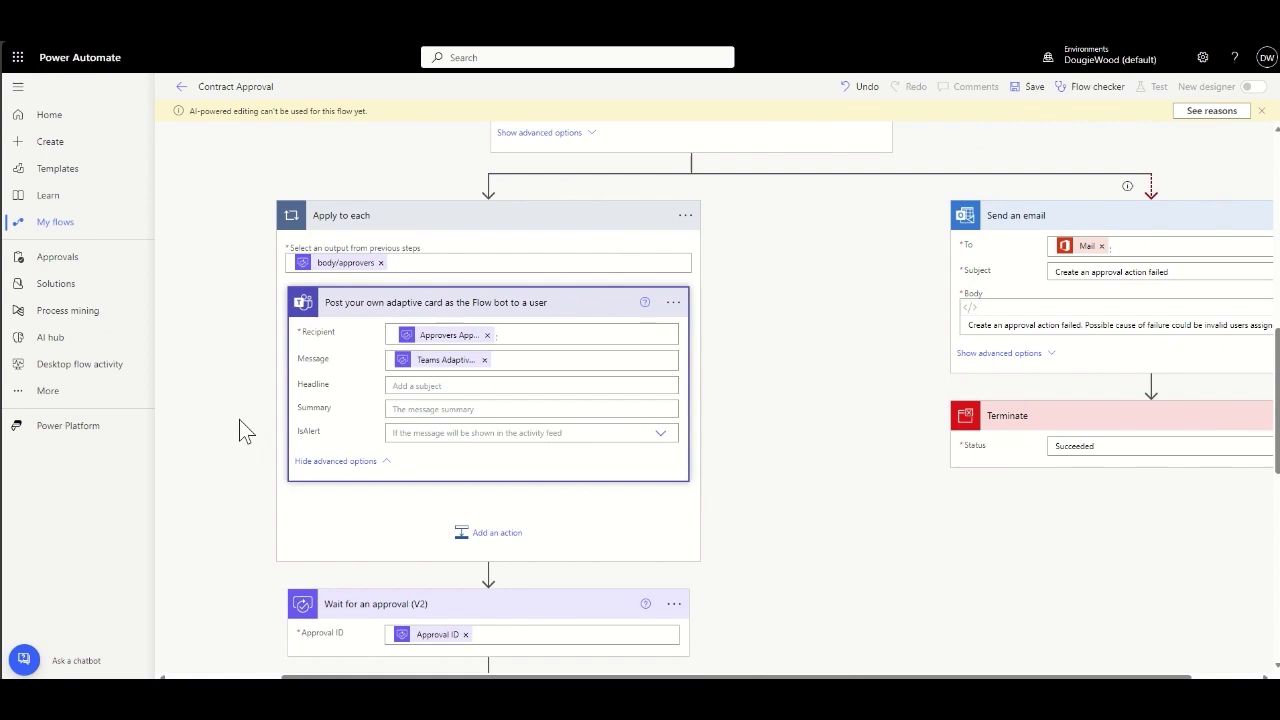
{"action": "scroll", "coordinate": [226, 430], "scroll_direction": "down", "scroll_amount": 4}
{"action": "scroll", "coordinate": [226, 430], "scroll_direction": "down", "scroll_amount": 5}
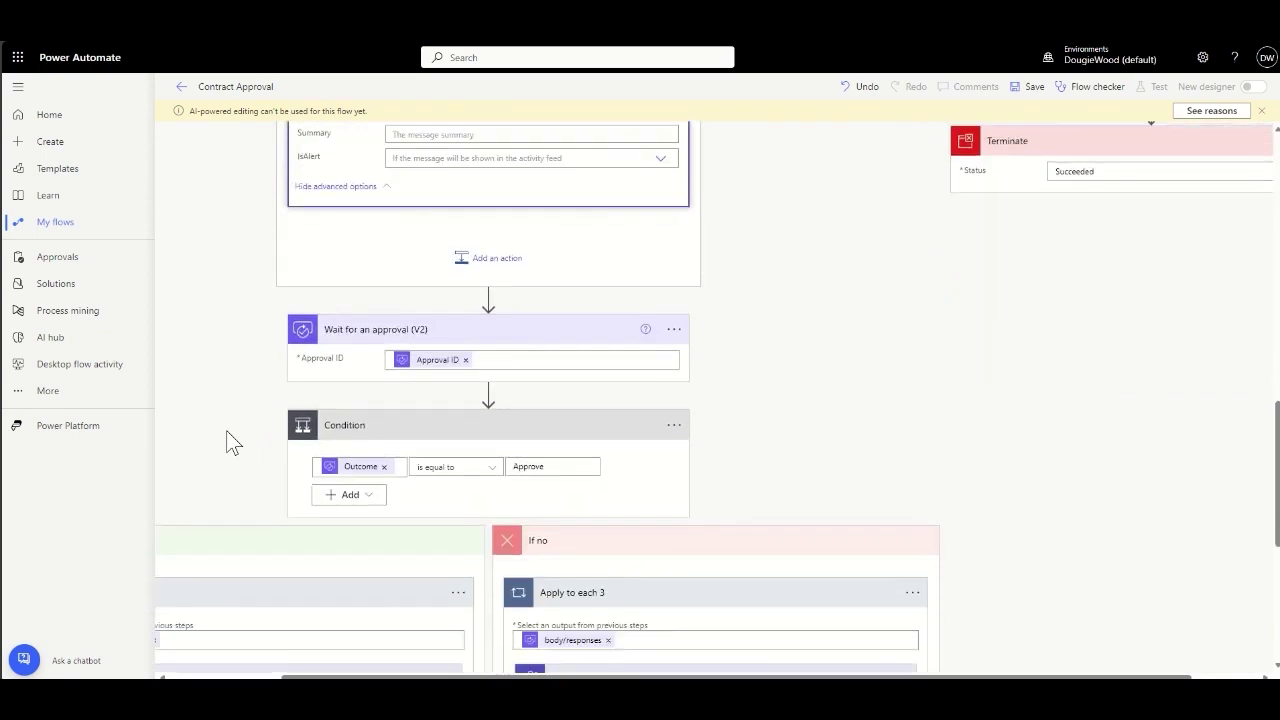
{"action": "scroll", "coordinate": [226, 430], "scroll_direction": "down", "scroll_amount": 6}
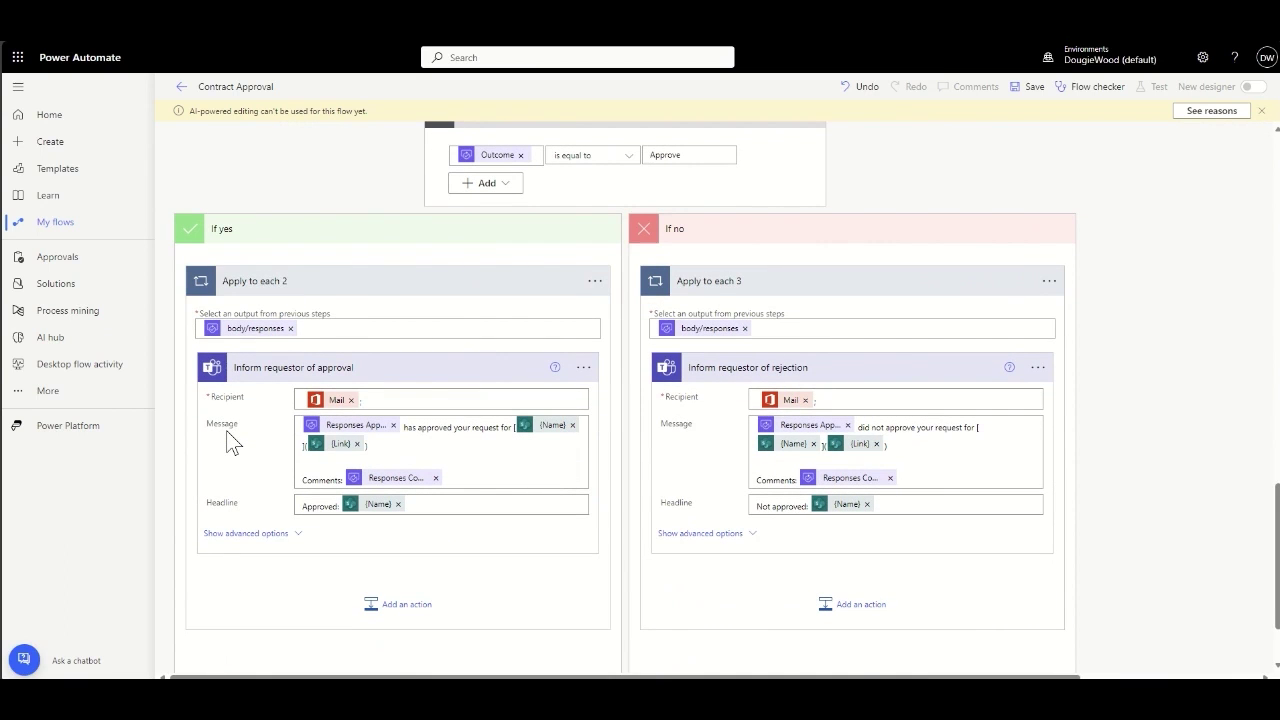
{"action": "scroll", "coordinate": [226, 432], "scroll_direction": "down", "scroll_amount": 2}
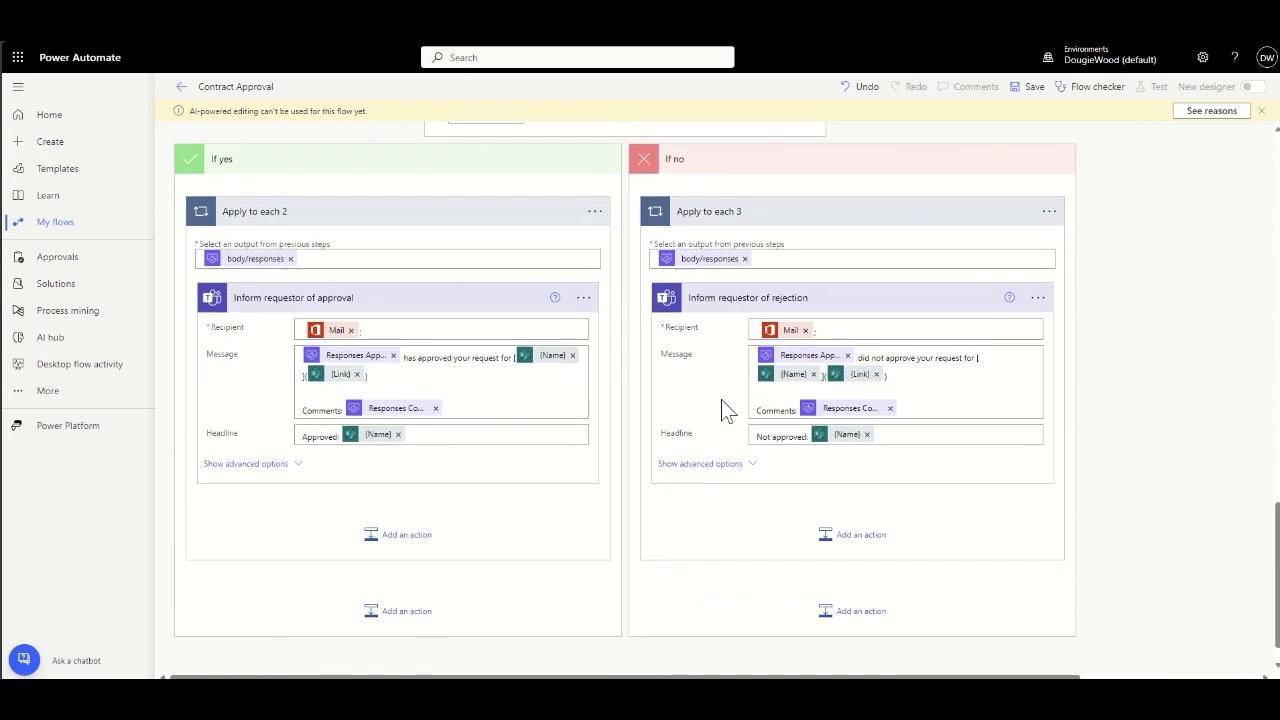
{"action": "scroll", "coordinate": [1077, 391], "scroll_direction": "down", "scroll_amount": 1}
{"action": "scroll", "coordinate": [1075, 383], "scroll_direction": "up", "scroll_amount": 20}
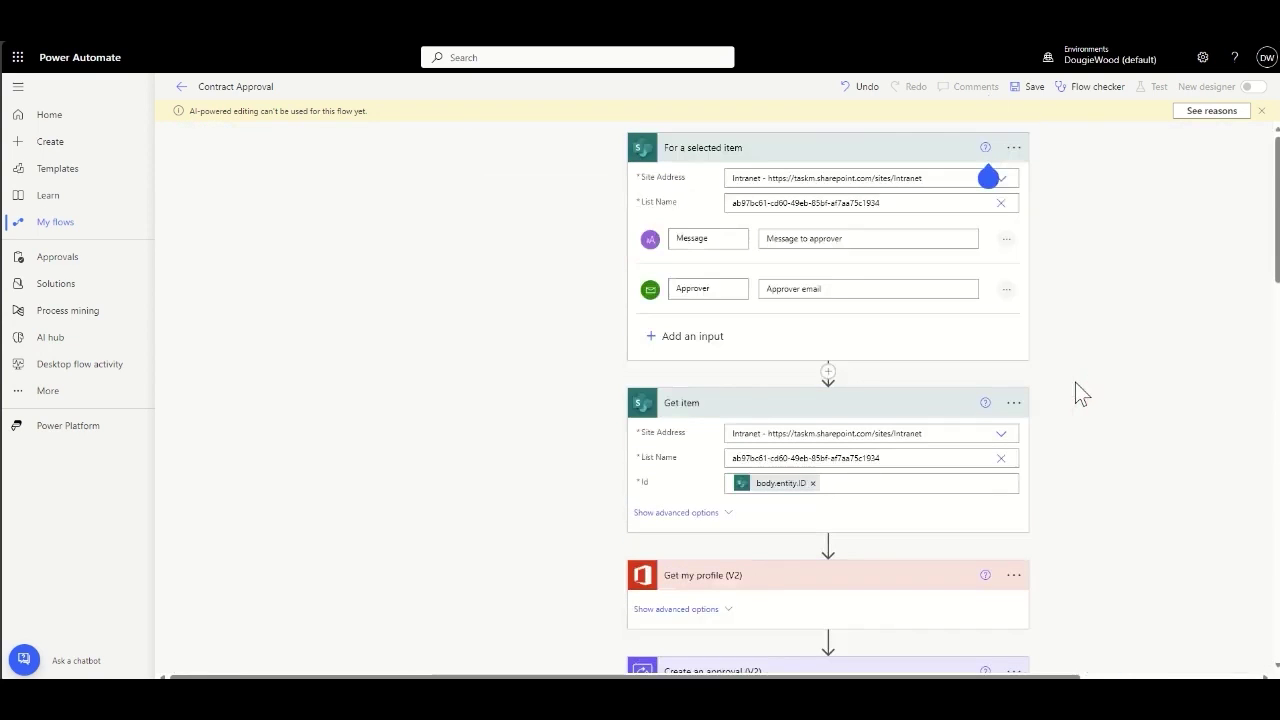
Step: Save the Contract Approval flow and return to its details page, dismissing the flow checker and the ready notice
{"action": "left_click", "coordinate": [1035, 90]}
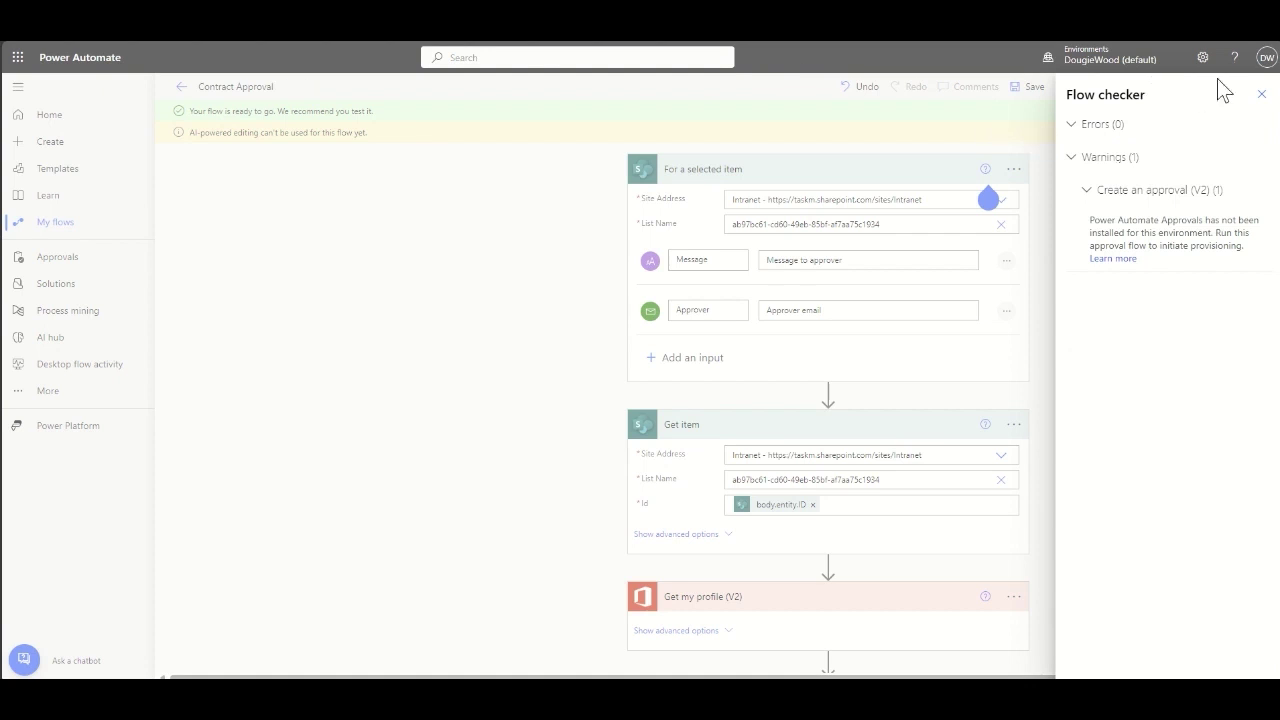
{"action": "left_click", "coordinate": [1261, 94]}
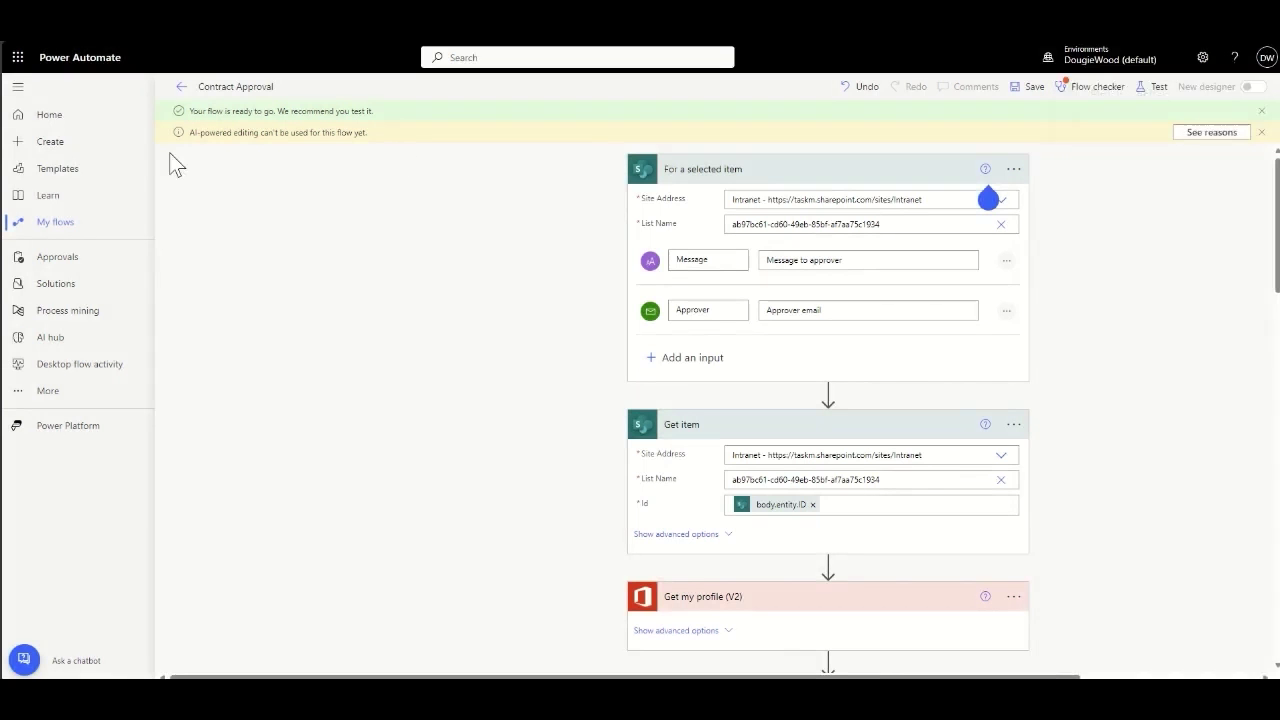
{"action": "left_click", "coordinate": [181, 87]}
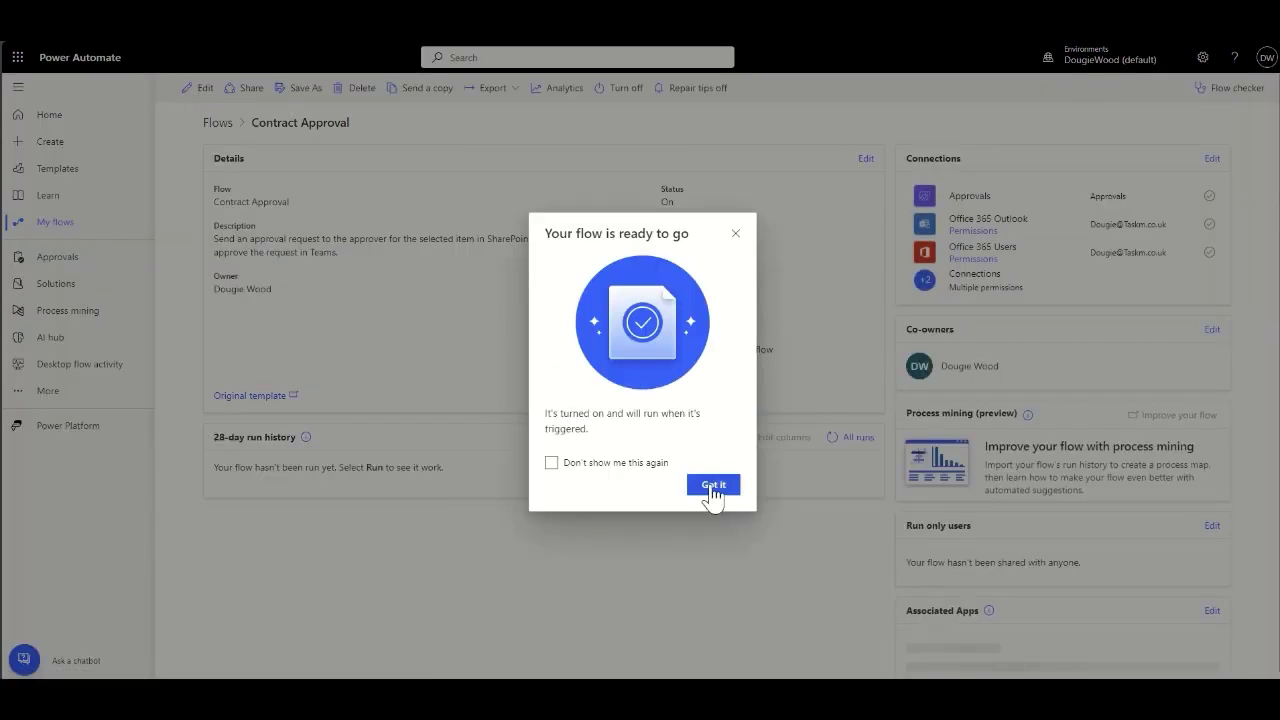
{"action": "left_click", "coordinate": [713, 485]}
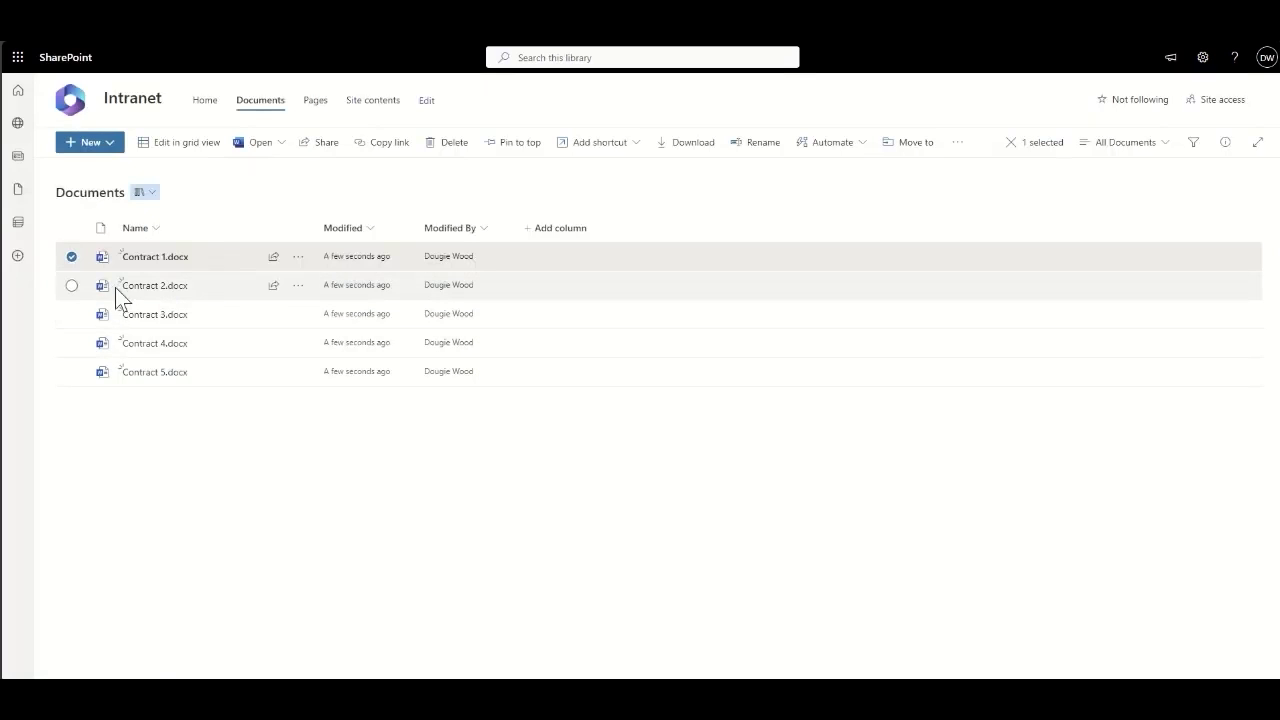
Step: In SharePoint, run the Contract Approval flow on Contract 1.docx with the message "Hi, please can you approve this contract" and choose the approver
{"action": "left_click", "coordinate": [847, 160]}
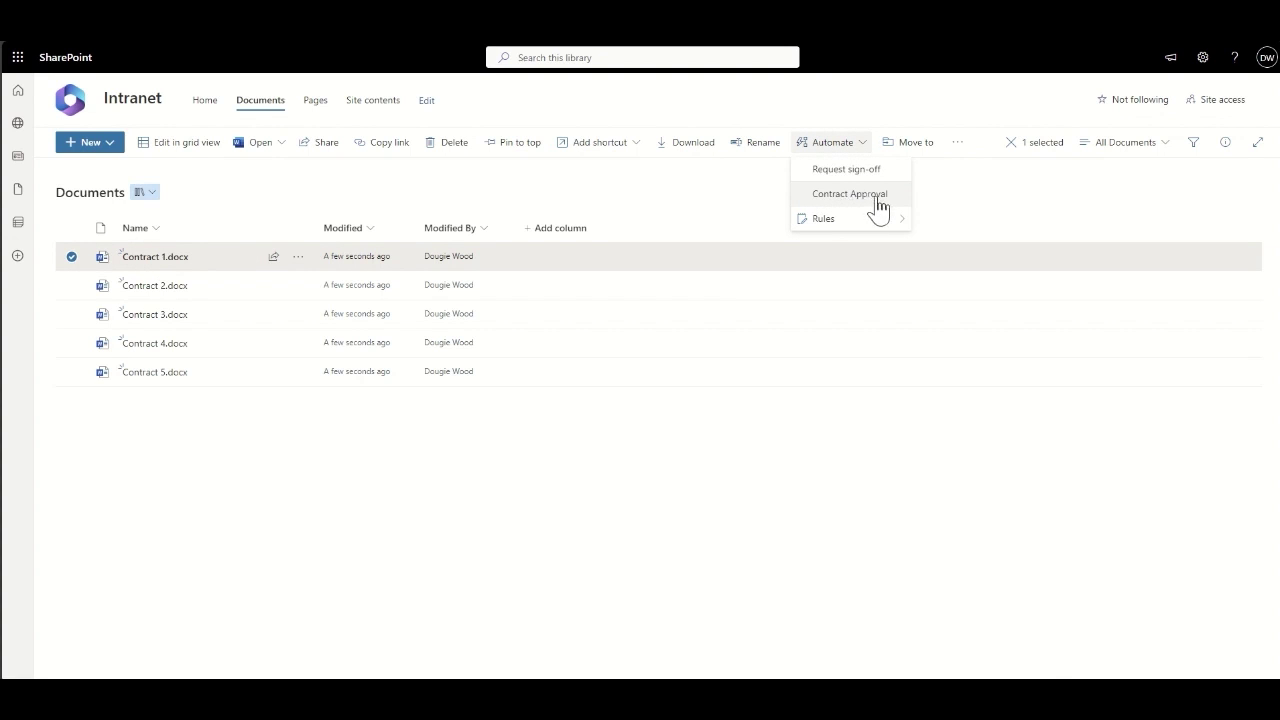
{"action": "left_click", "coordinate": [876, 199]}
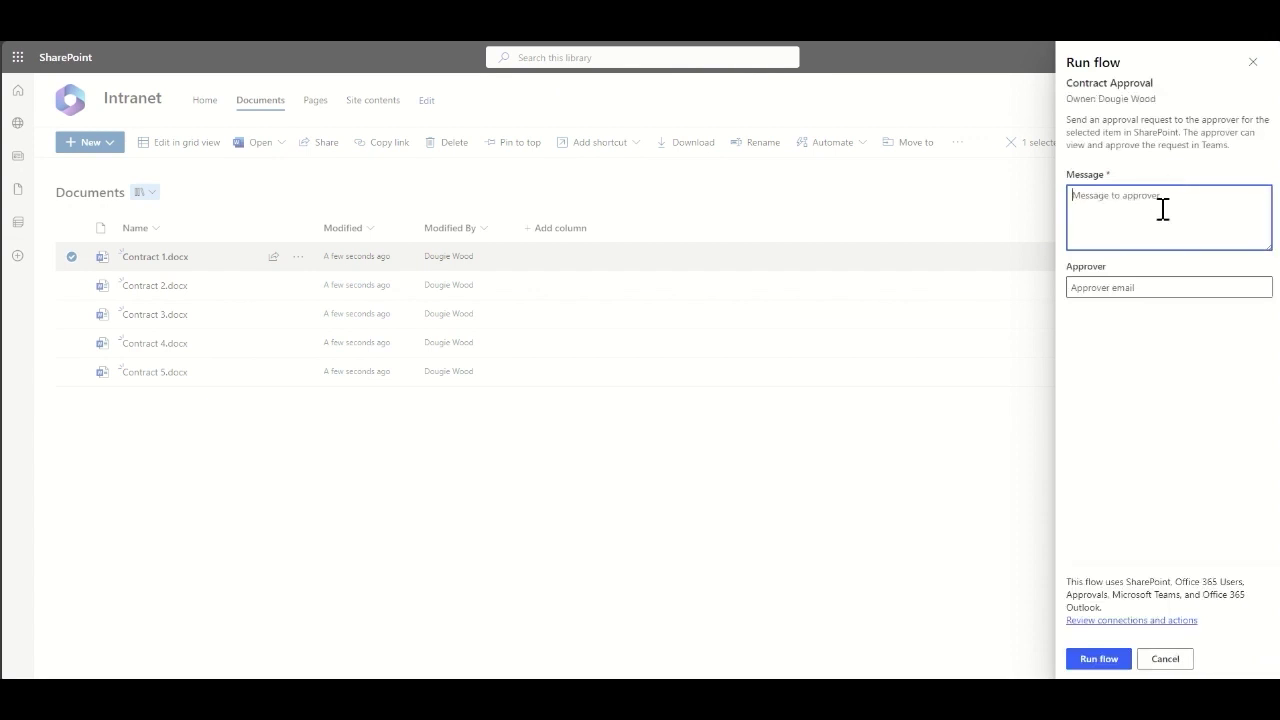
{"action": "type", "text": "Hi, please can you approve this contract"}
{"action": "key", "text": "Tab"}
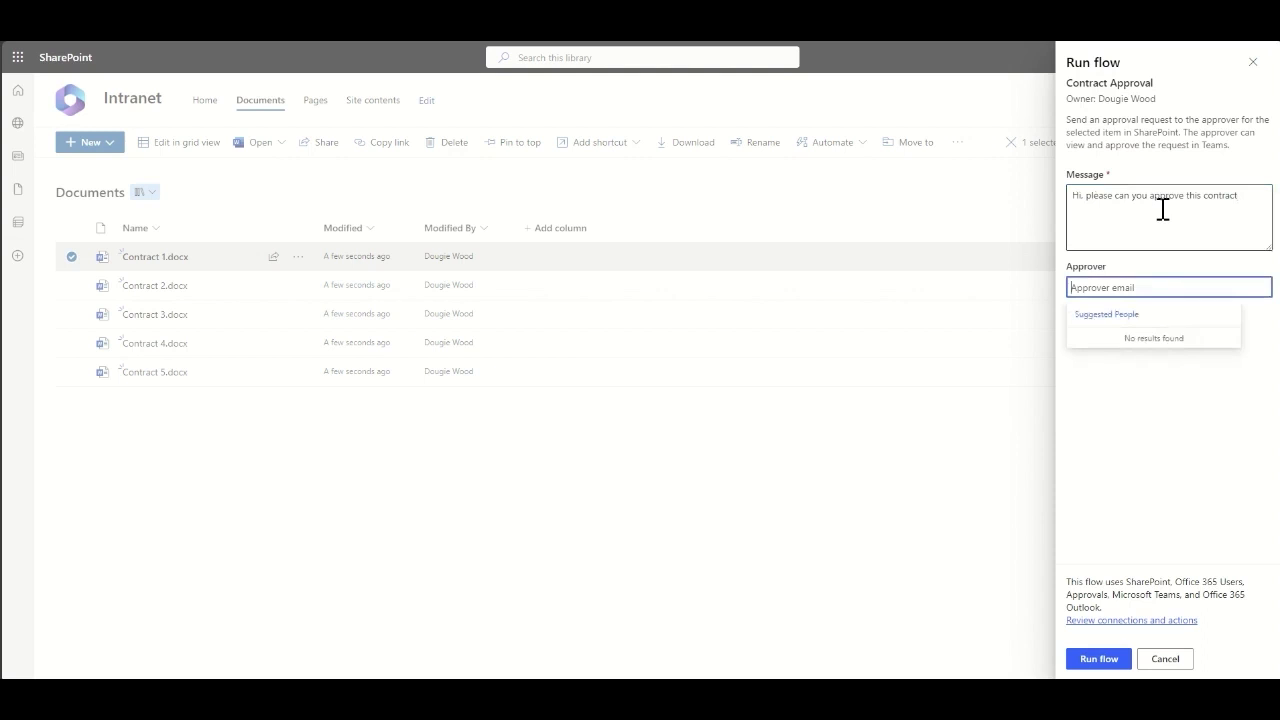
{"action": "type", "text": "dougie"}
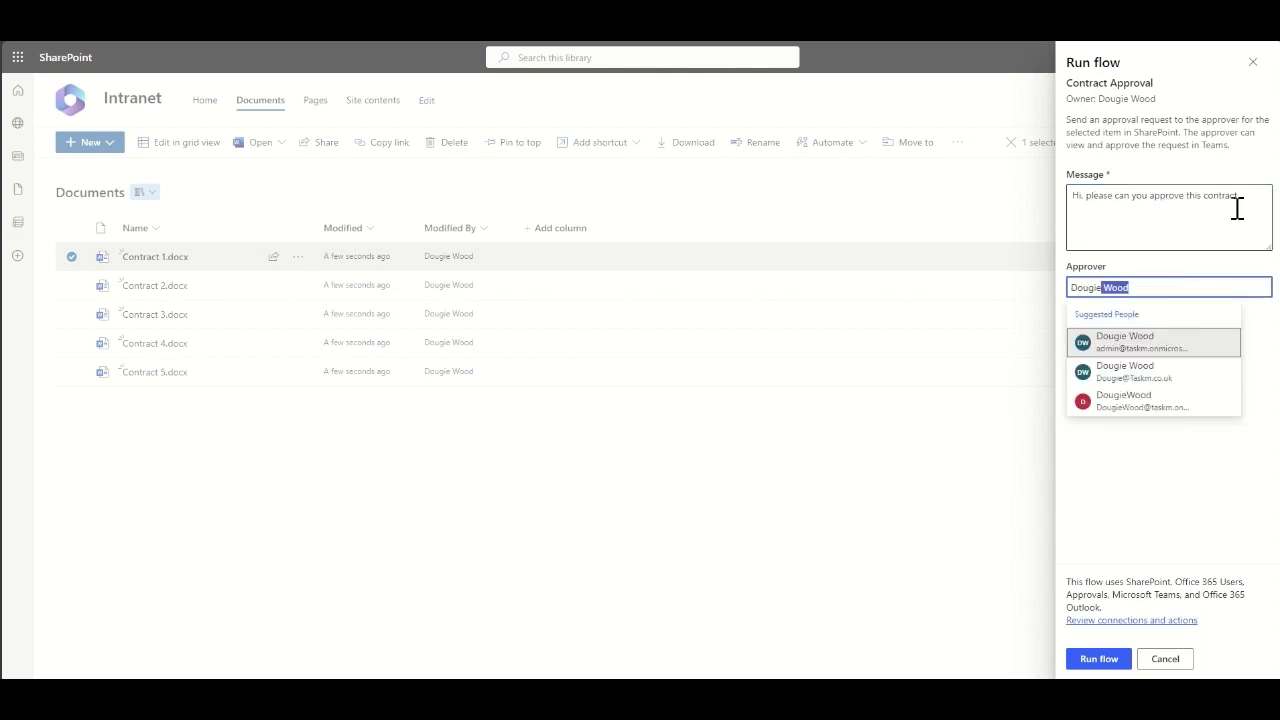
{"action": "left_click", "coordinate": [1180, 372]}
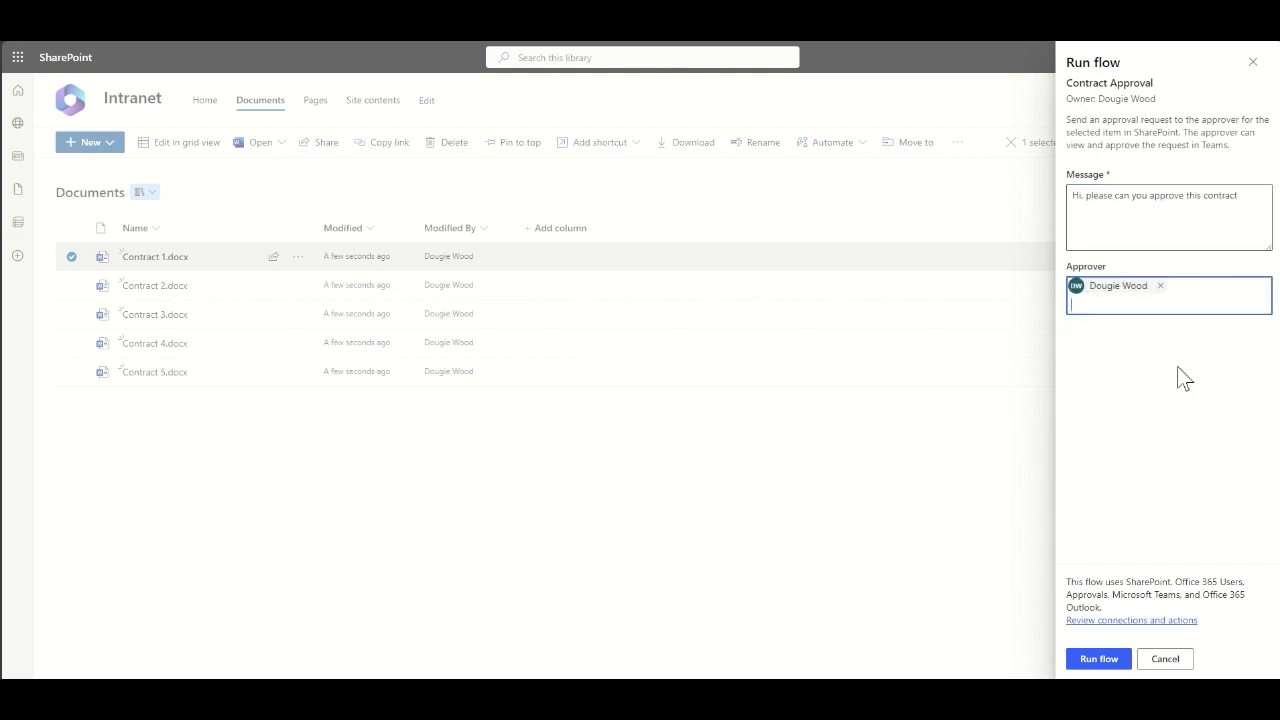
{"action": "left_click", "coordinate": [1099, 662]}
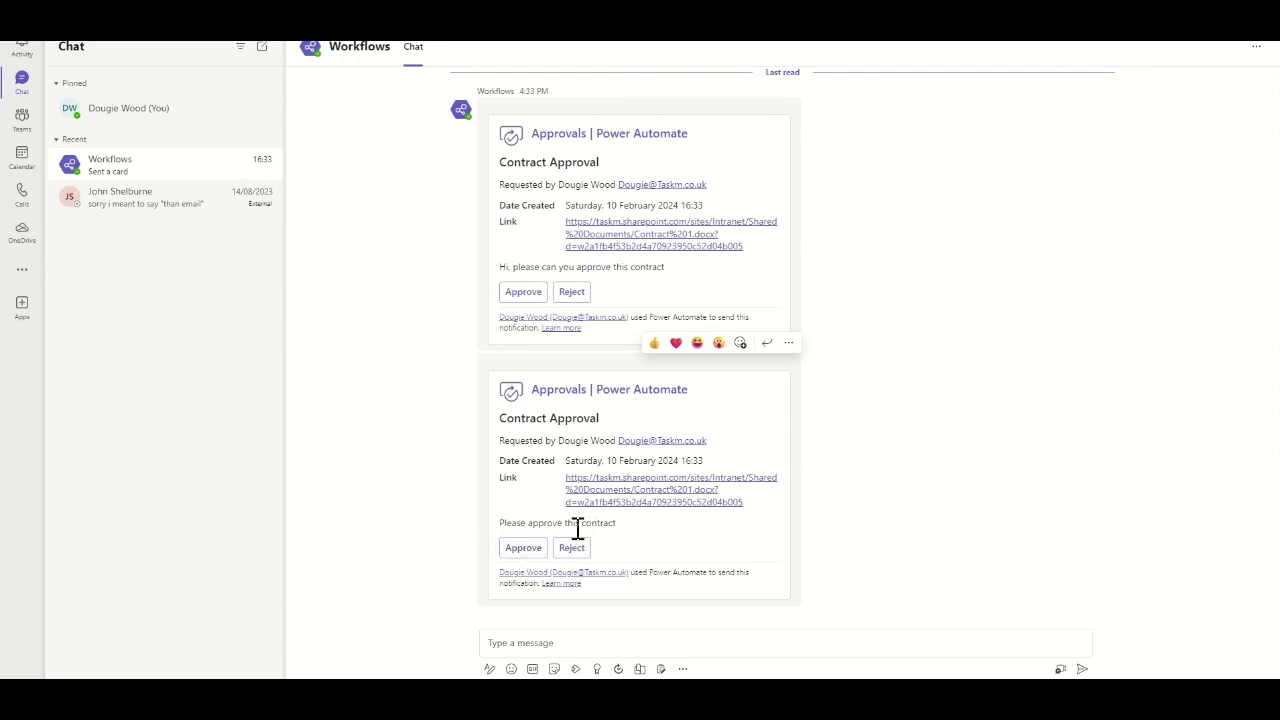
Step: In the Teams Workflows chat, approve the "Please approve this contract" request with the comment "This looks great"
{"action": "left_click", "coordinate": [531, 549]}
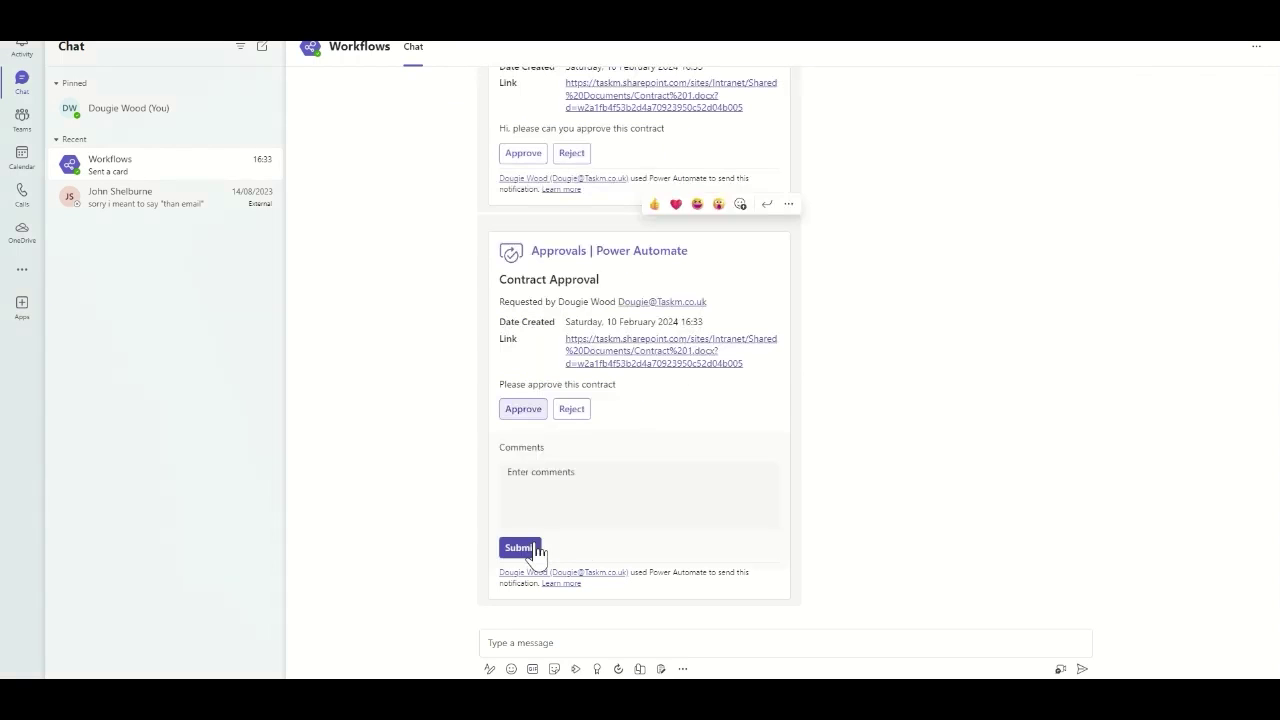
{"action": "left_click", "coordinate": [576, 485]}
{"action": "type", "text": "This look"}
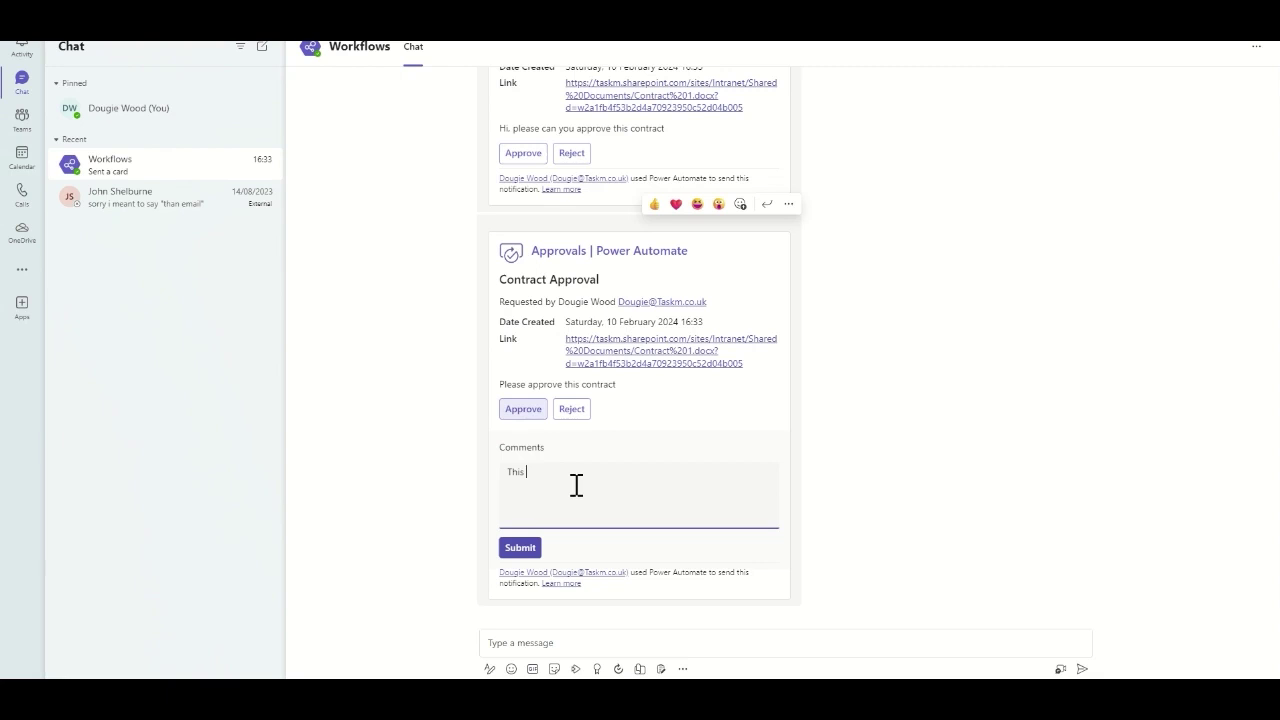
{"action": "type", "text": "s great"}
{"action": "left_click", "coordinate": [525, 550]}
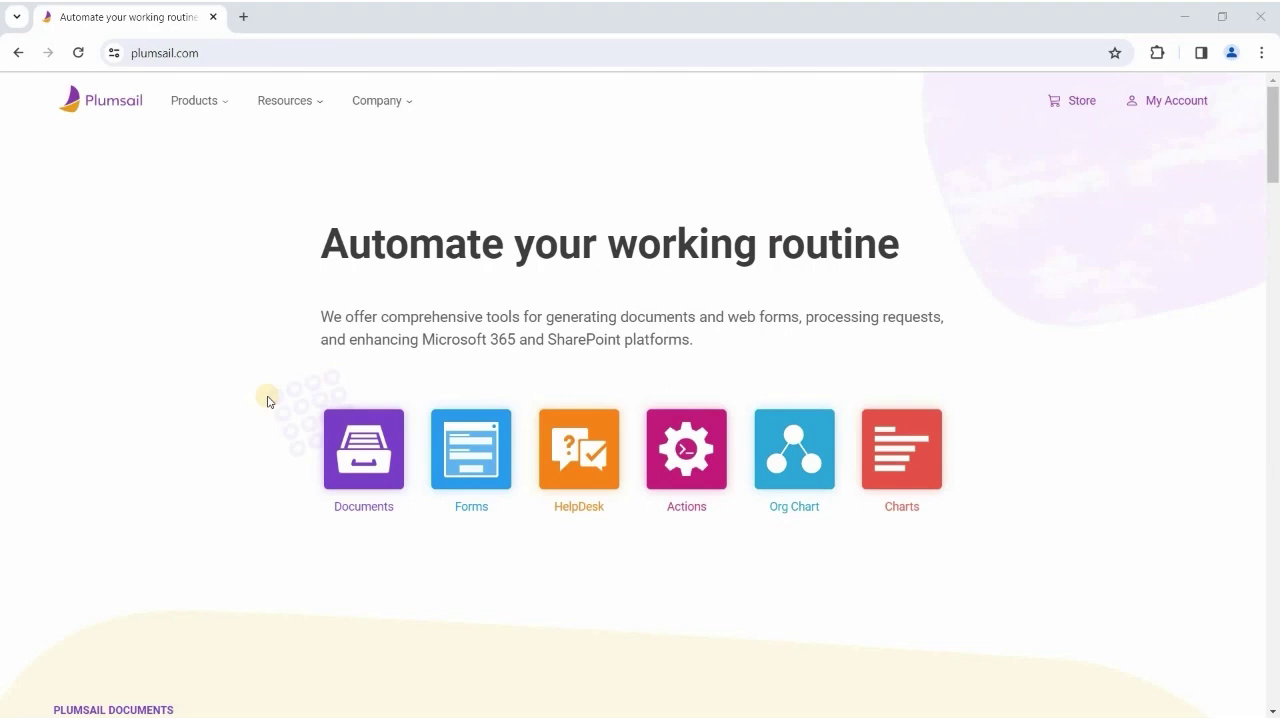
Step: Look through the product sections on the Plumsail home page in the browser
{"action": "scroll", "coordinate": [267, 401], "scroll_direction": "down", "scroll_amount": 5}
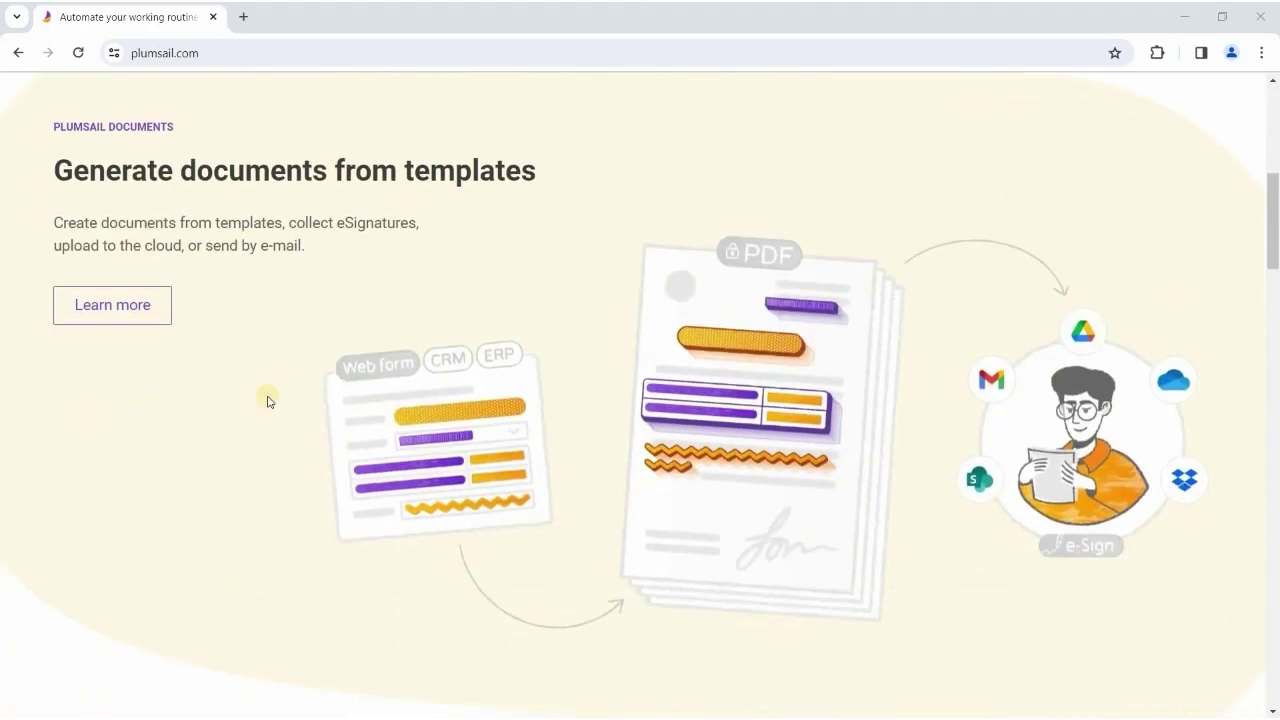
{"action": "scroll", "coordinate": [267, 401], "scroll_direction": "down", "scroll_amount": 5}
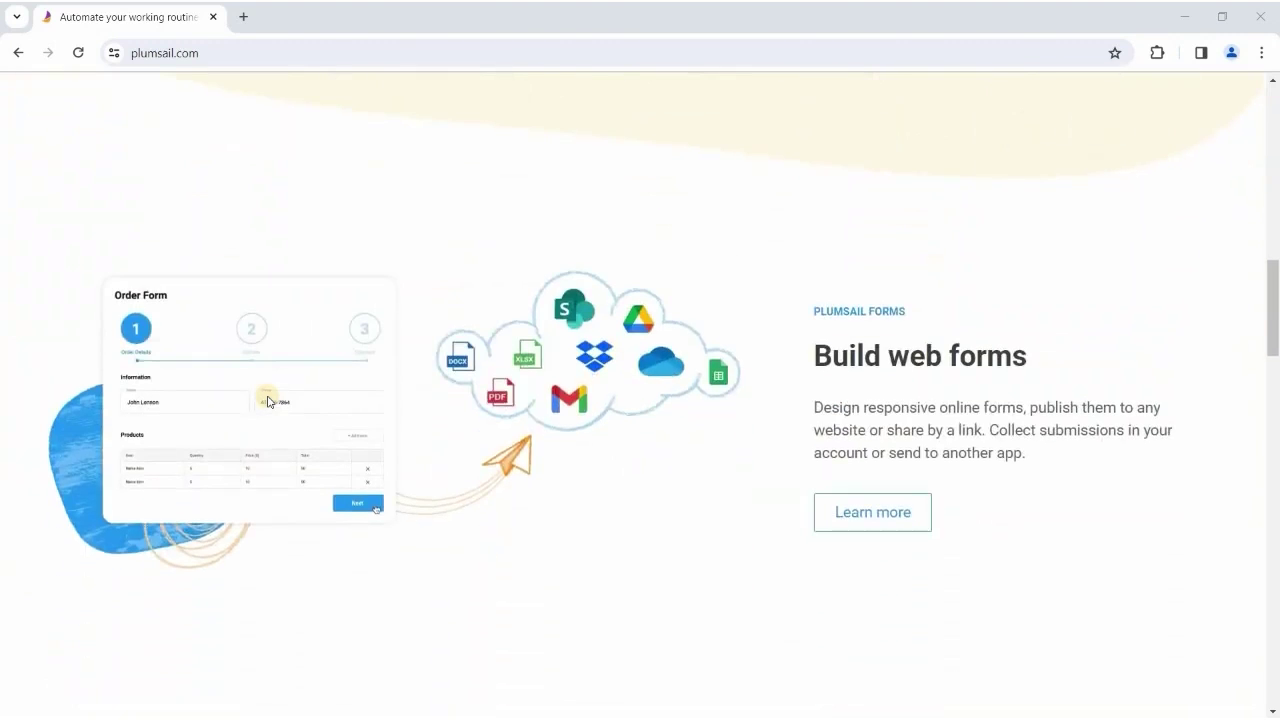
{"action": "scroll", "coordinate": [267, 401], "scroll_direction": "down", "scroll_amount": 5}
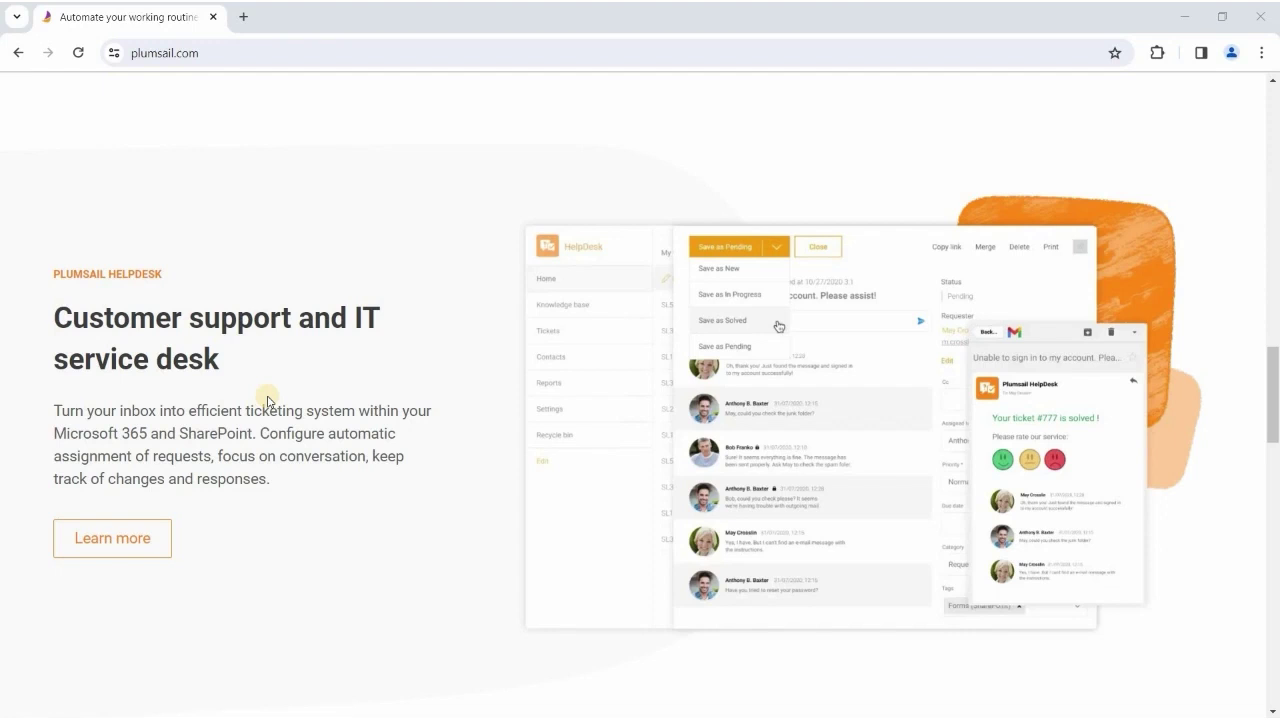
{"action": "scroll", "coordinate": [267, 401], "scroll_direction": "down", "scroll_amount": 5}
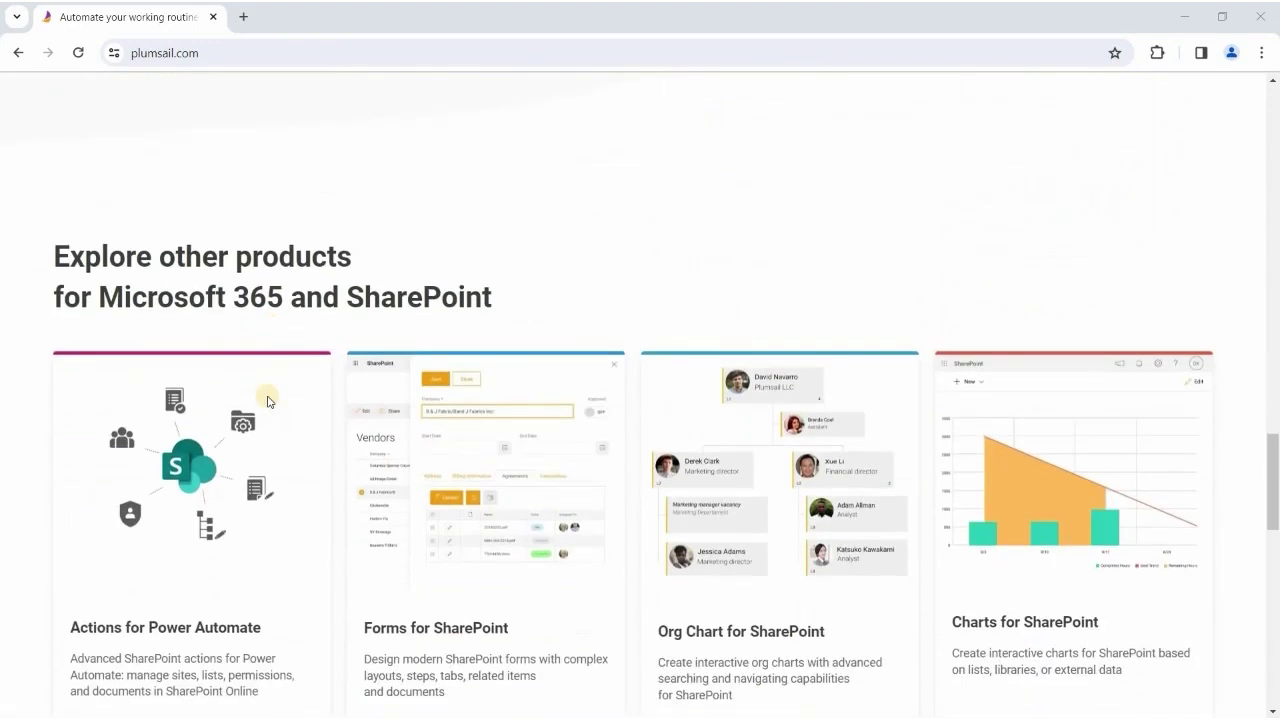